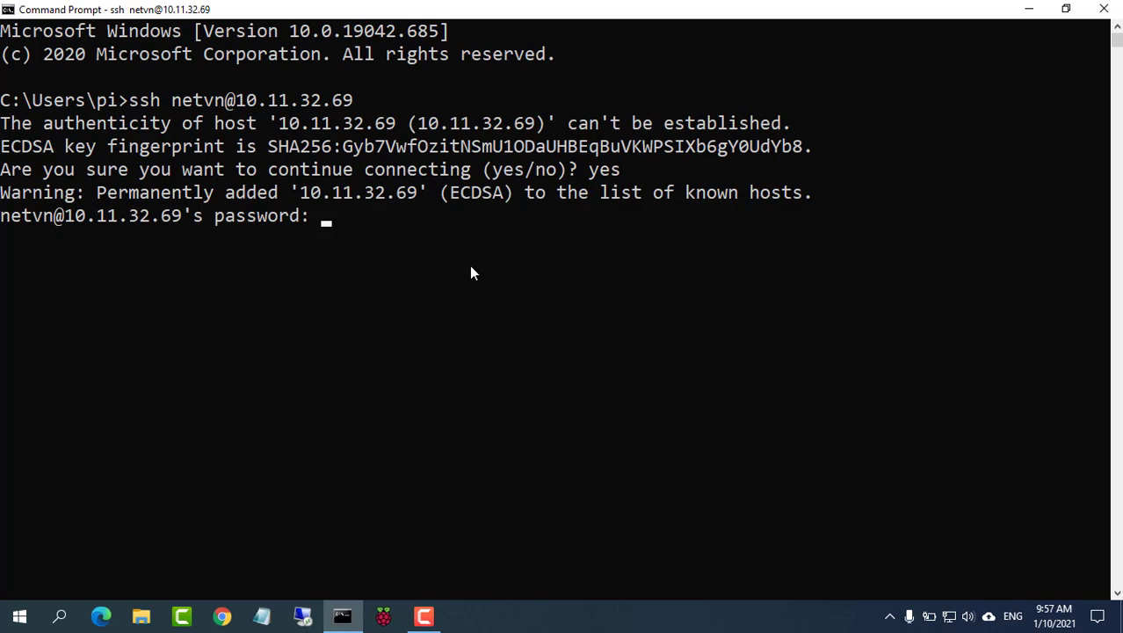
Step: Submit the account password to finish the SSH login to 10.11.32.69
key(Return)
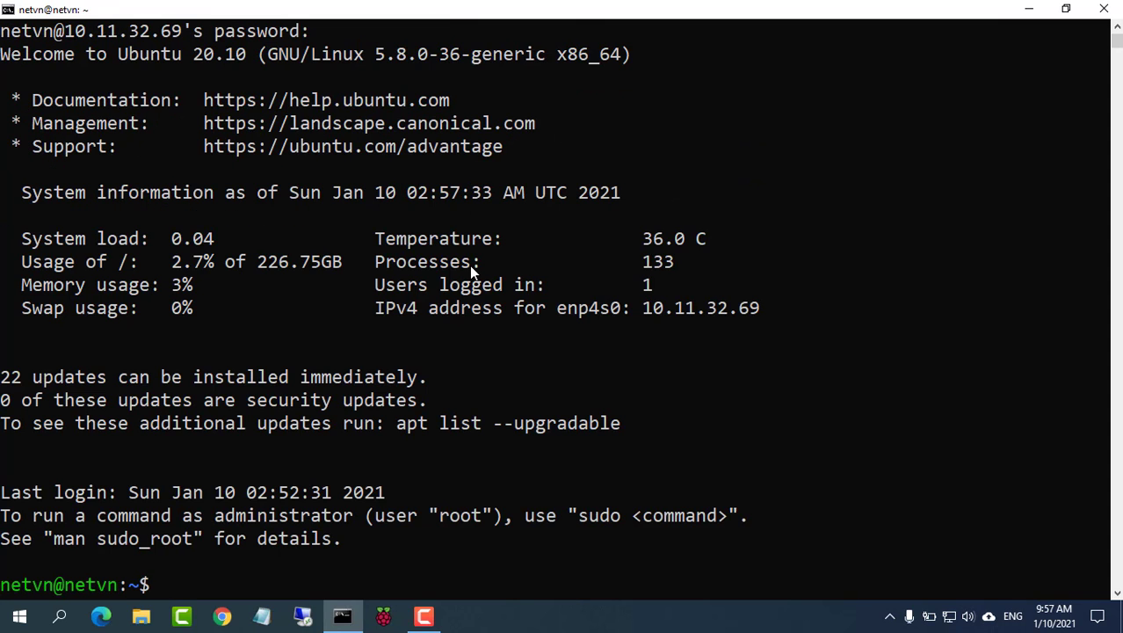
Step: Clear the screen and set a new root password with sudo passwd
text(clear)
key(Return)
text(s)
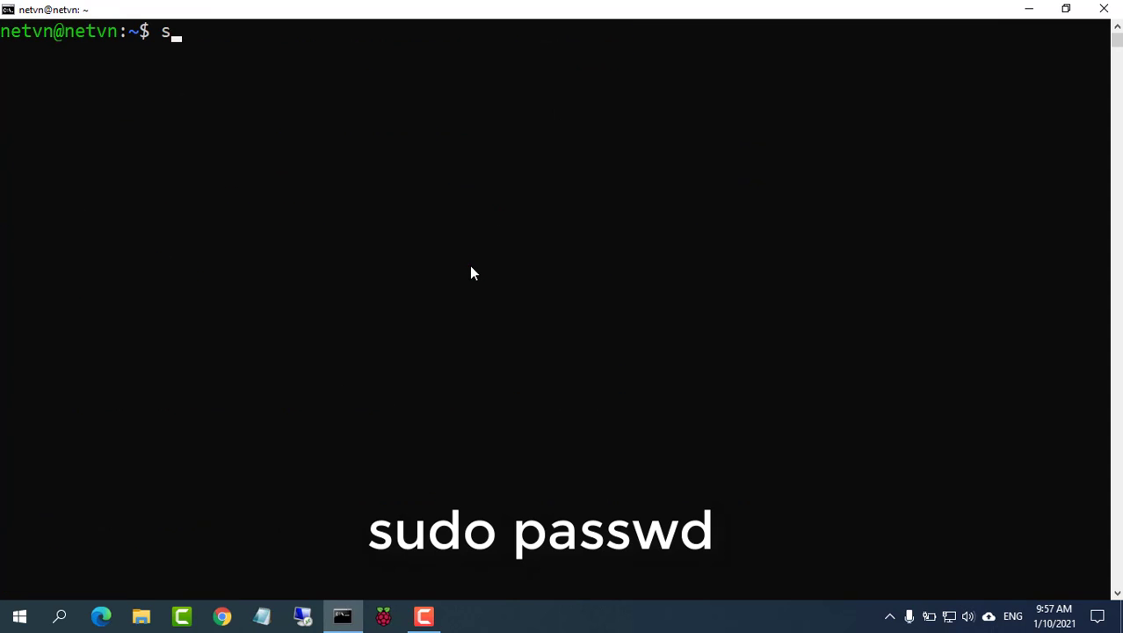
text(udo passwd)
key(Return)
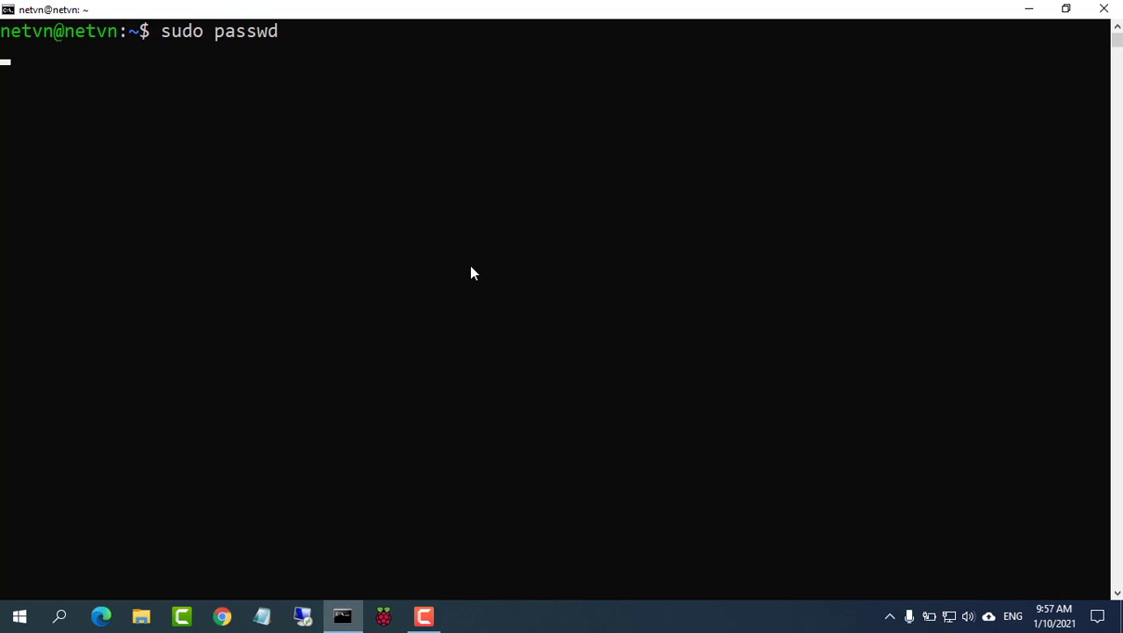
key(Return)
key(Return)
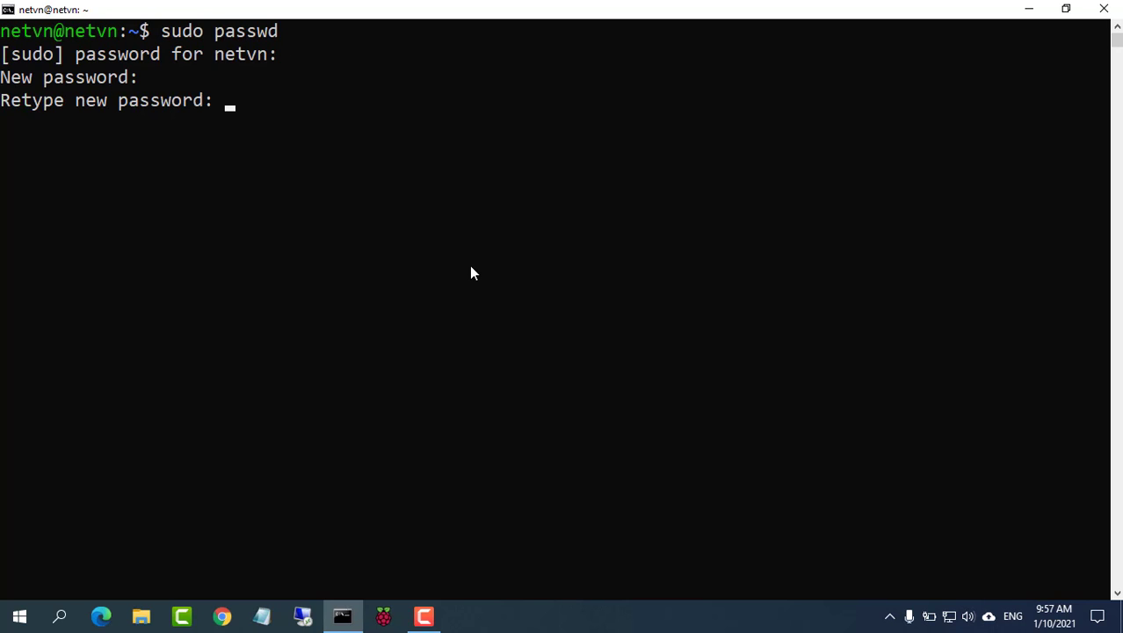
key(Return)
text(su)
Step: Switch to root with su, then refresh package lists with apt update
key(Return)
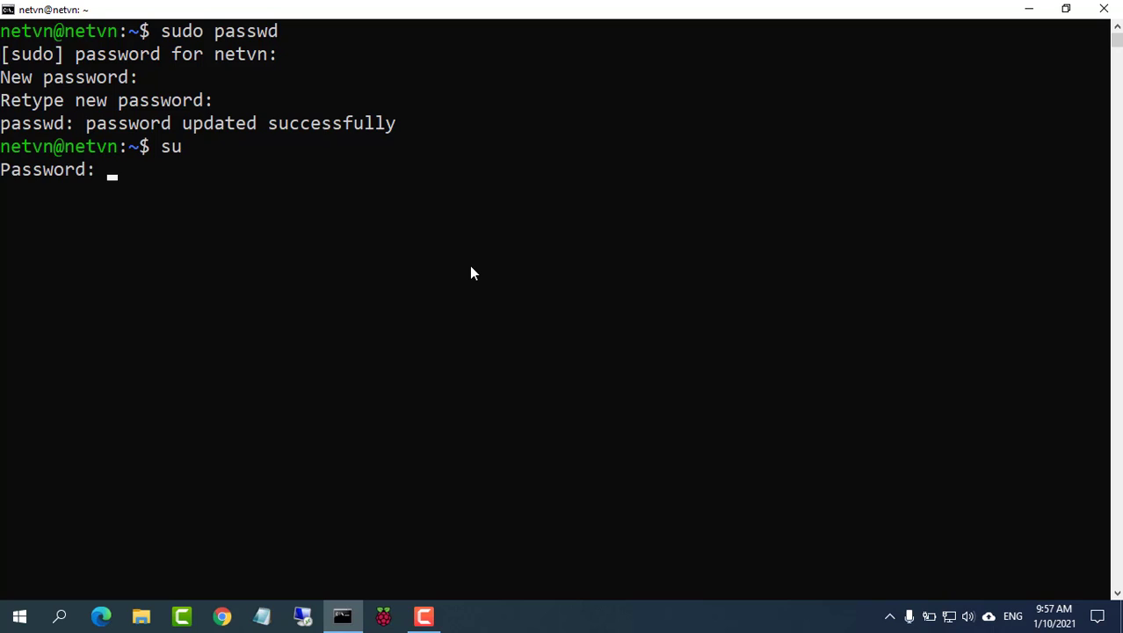
key(Return)
text(clear)
key(Return)
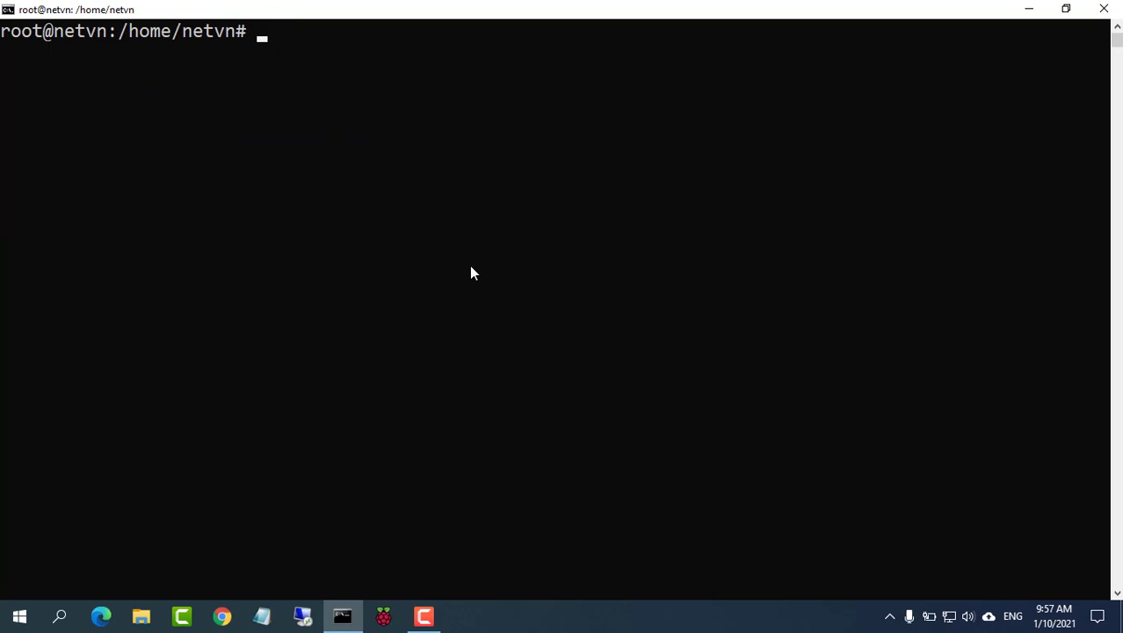
text(apt update)
key(Return)
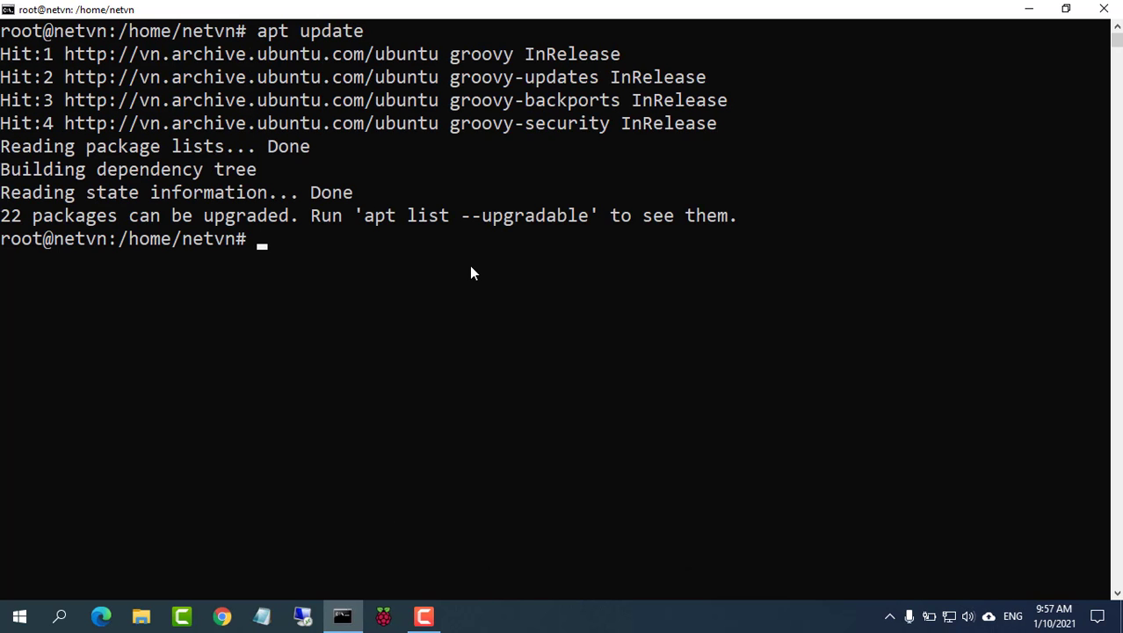
text(clear)
key(Return)
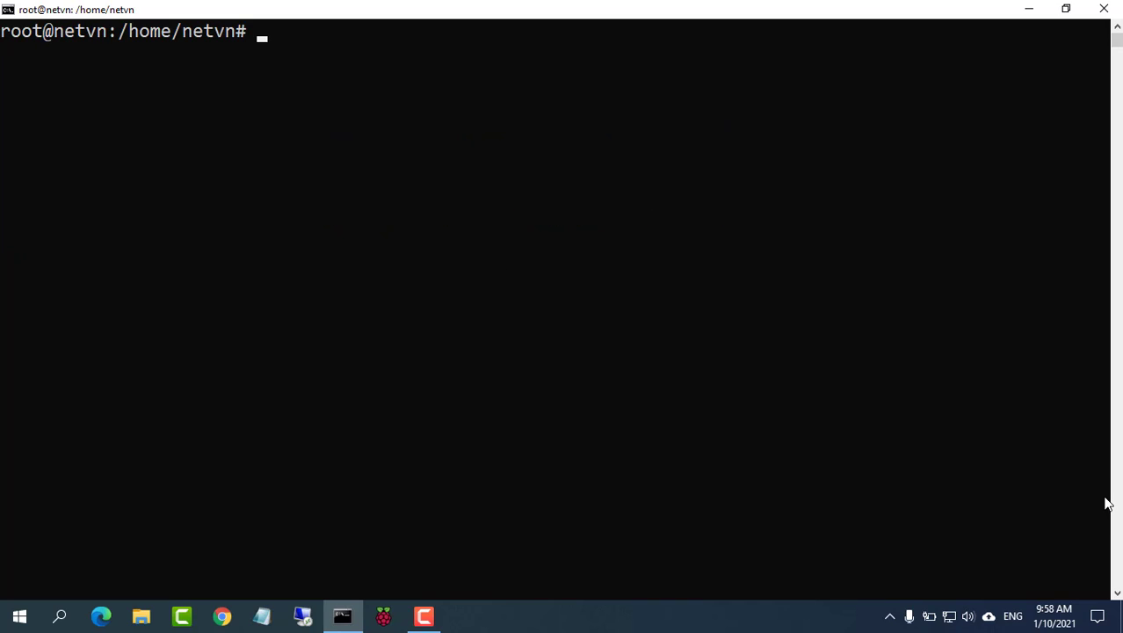
Step: Install the cockpit package with apt install cockpit, confirming with y
text(apt instal)
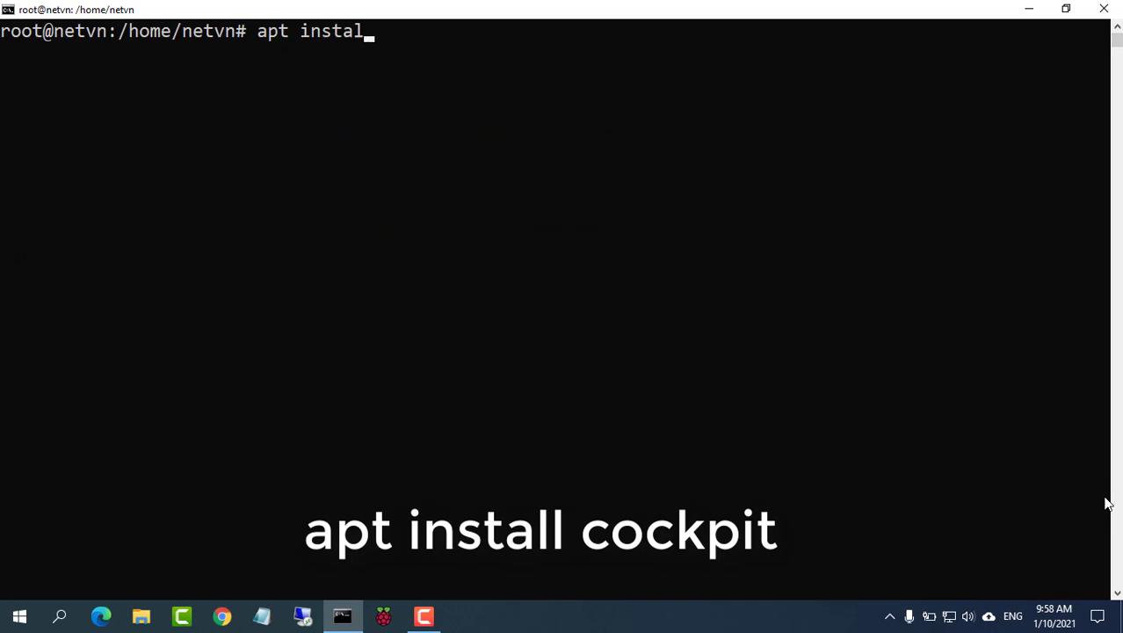
text(l cockpit)
key(Return)
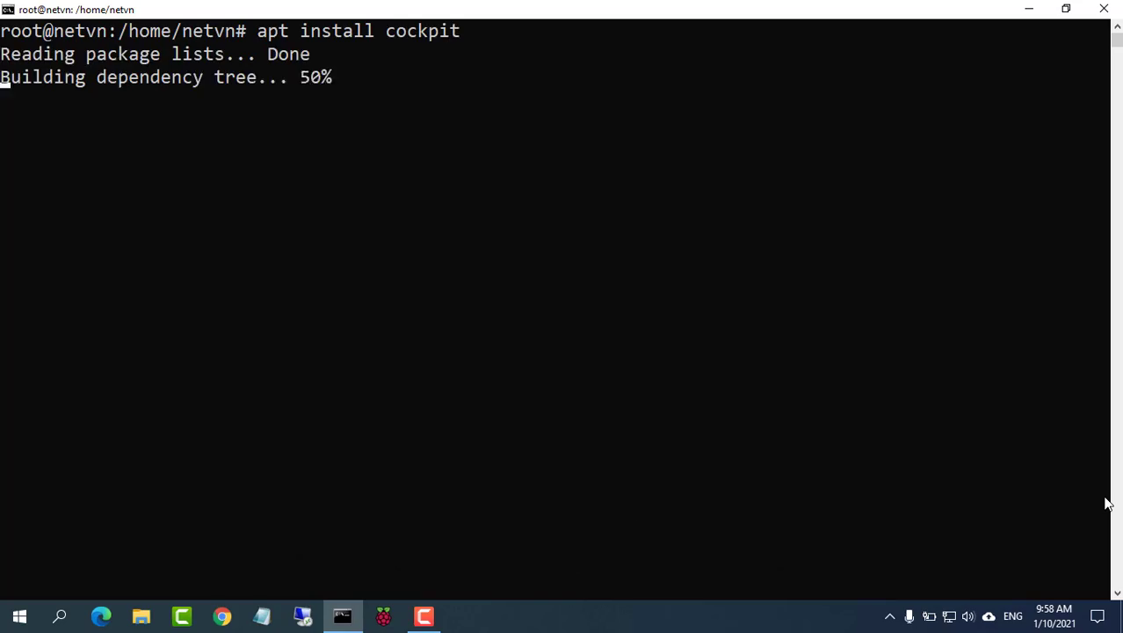
text(y)
key(Return)
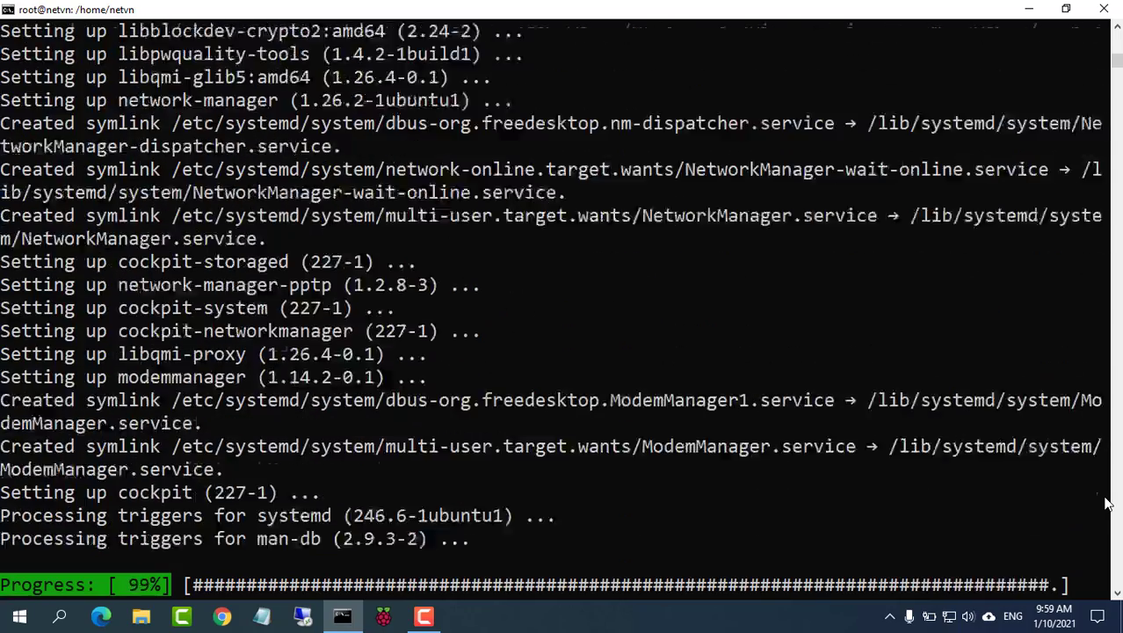
text(c)
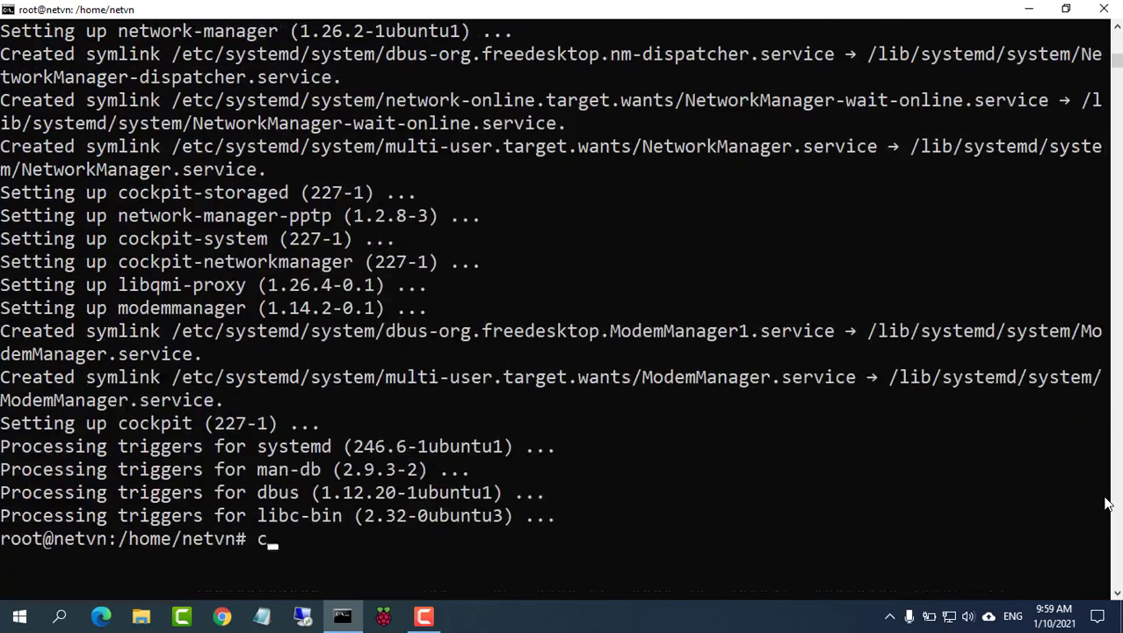
text(lear)
key(Return)
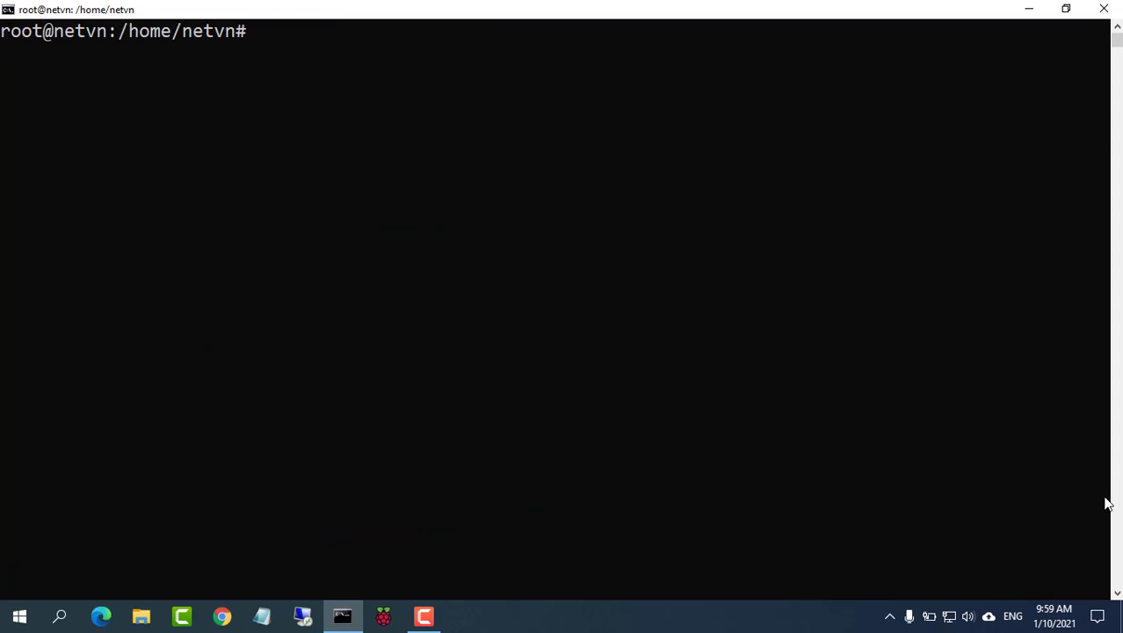
text(clear)
Step: Install the cockpit-machines package, confirming with y, then clear the screen
key(Up)
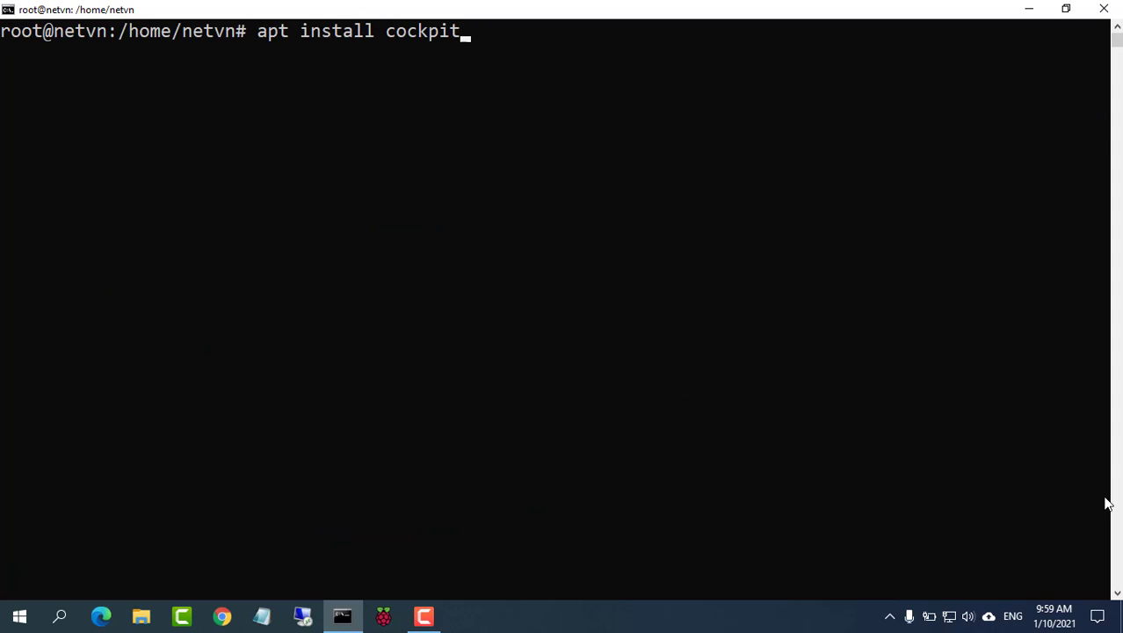
text(-man)
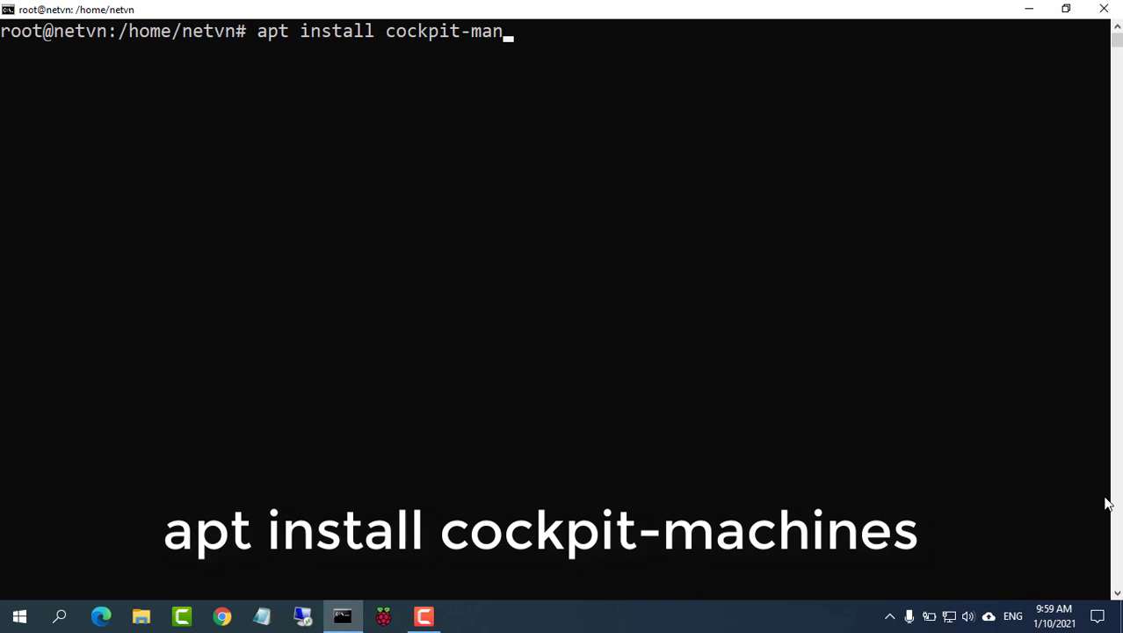
key(BackSpace)
text(chines)
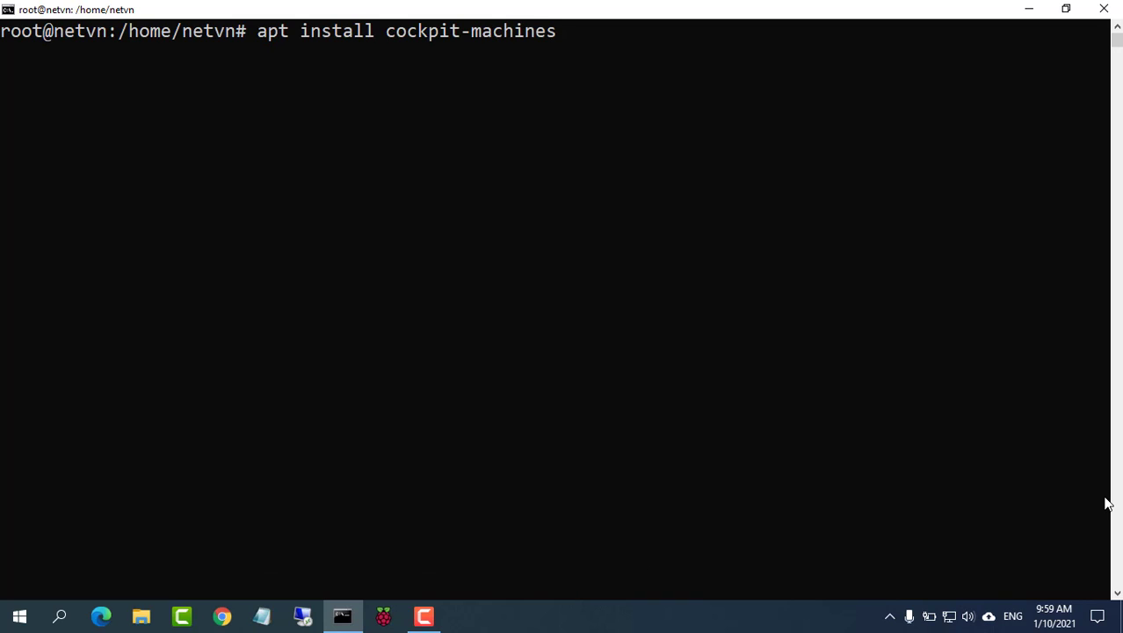
key(Return)
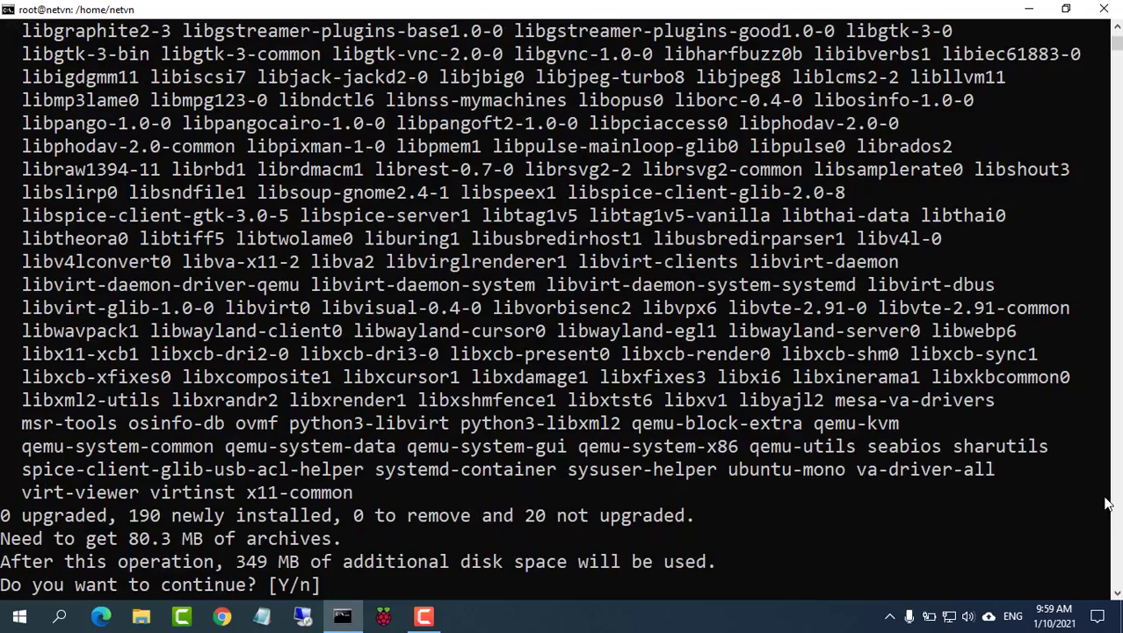
text(y)
key(Return)
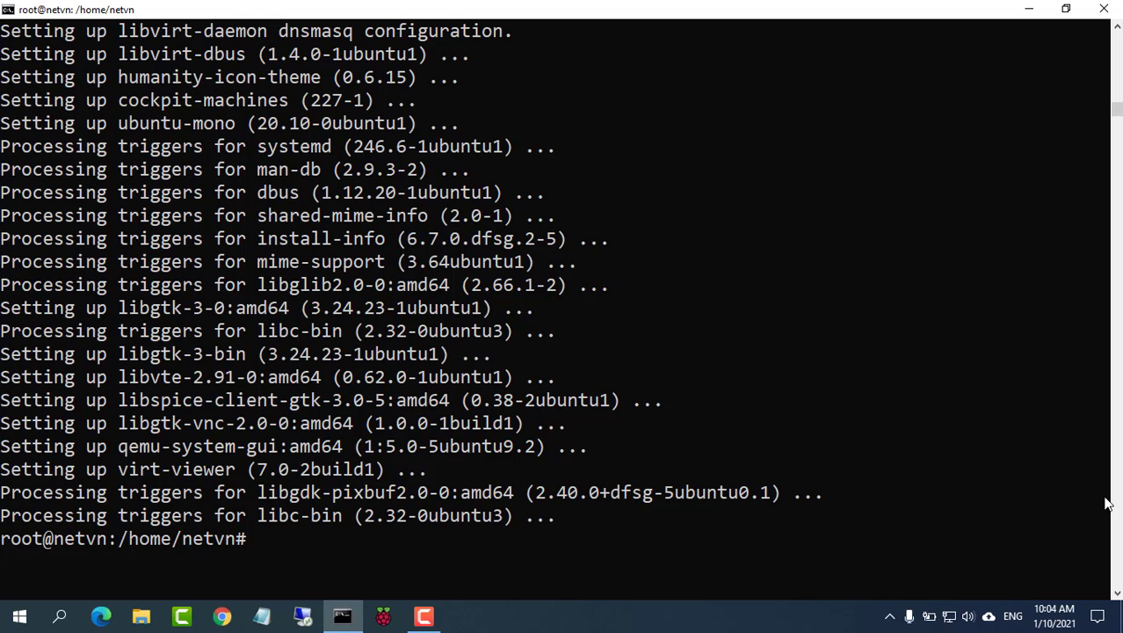
text(clear)
key(Return)
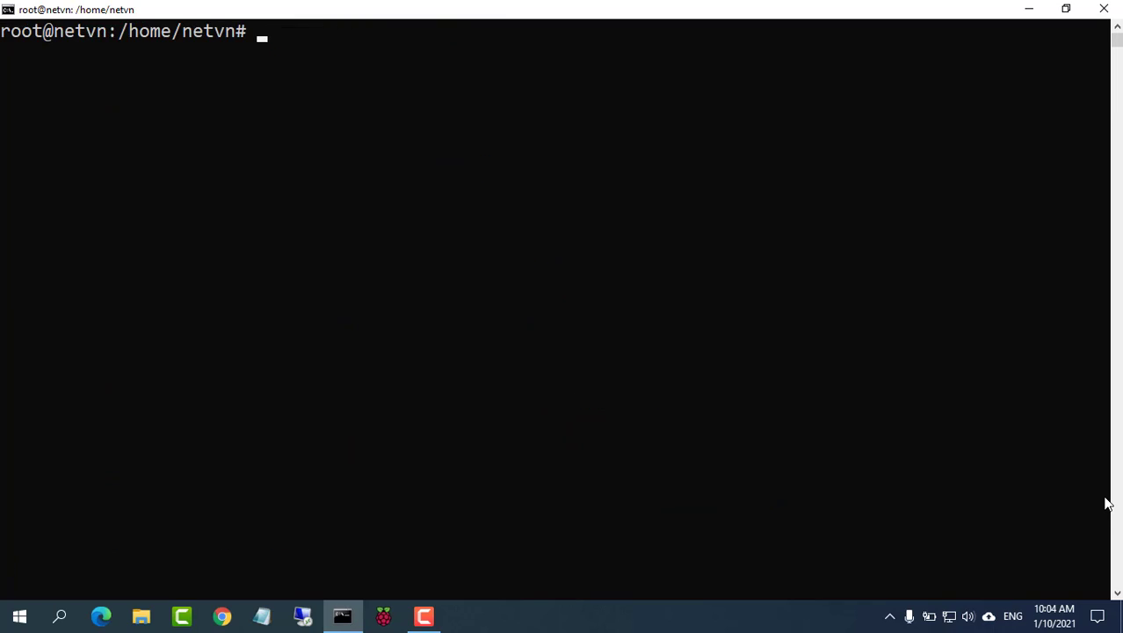
Step: Start the Cockpit service with systemctl start cockpit
text(st)
key(BackSpace)
text(ystem)
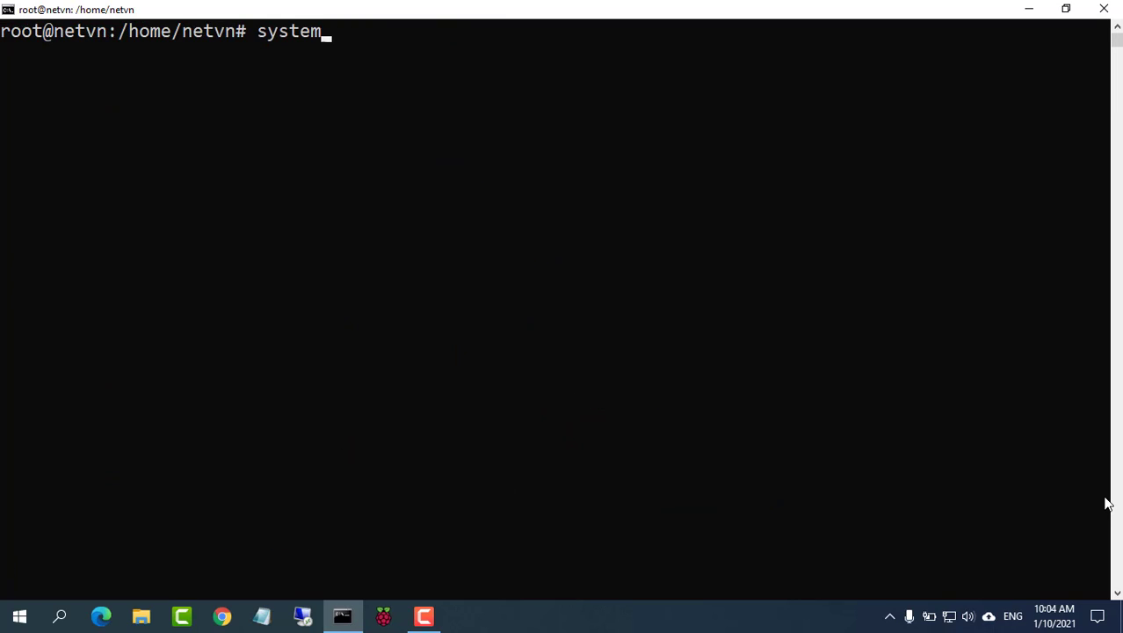
text(ctl start co)
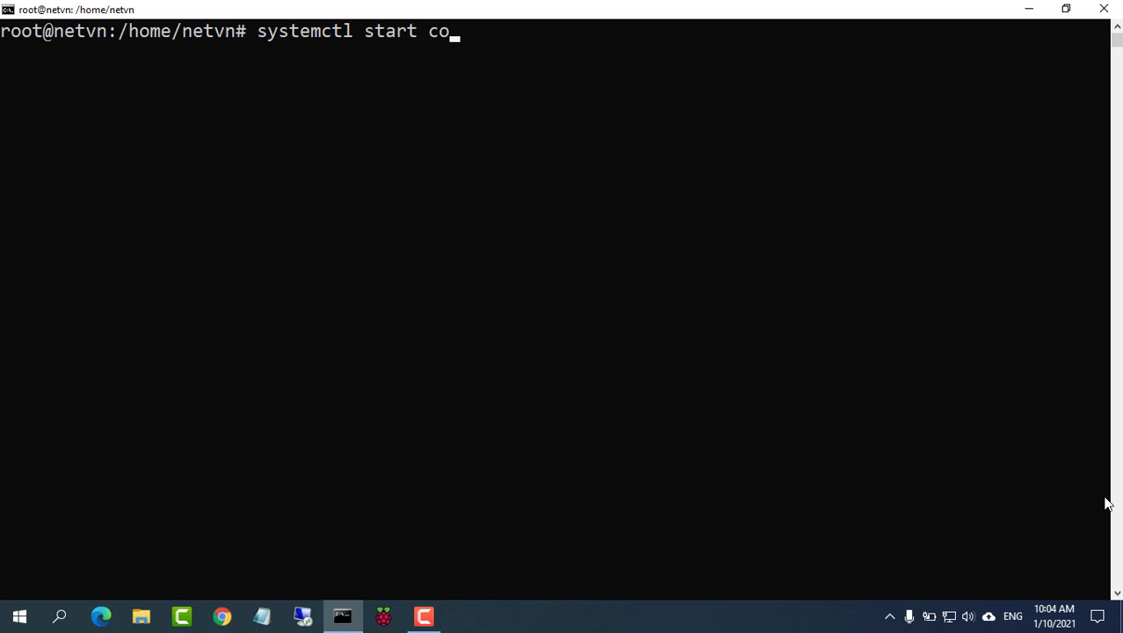
text(ckpit)
key(Return)
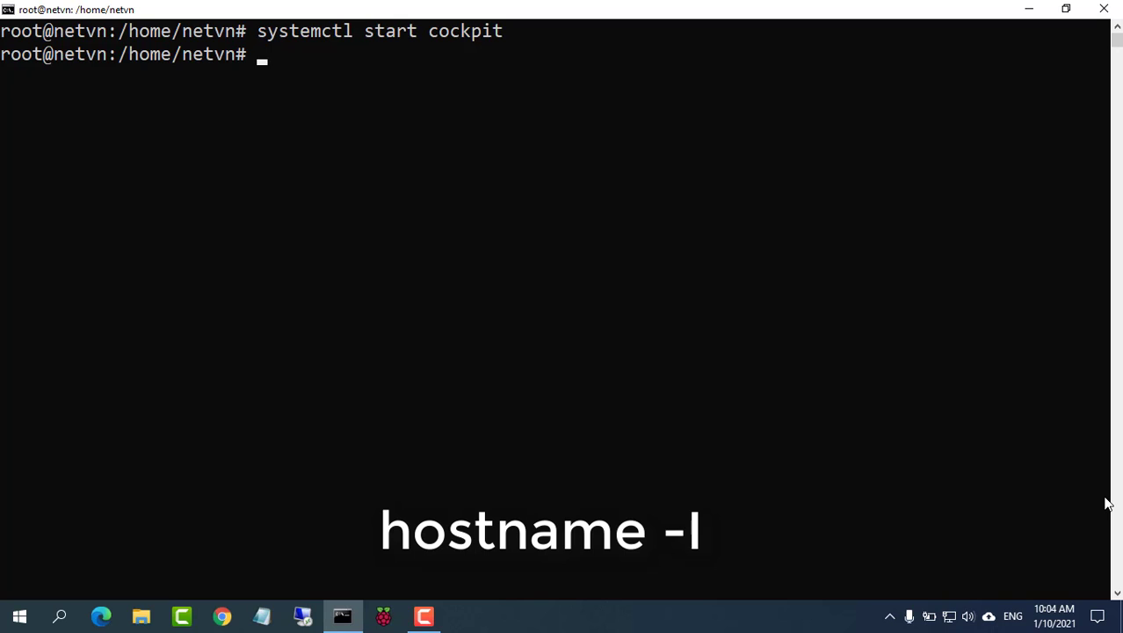
Step: List the server IPs (10.11.32.69, 192.168.122.1) with hostname -I, then switch to Chrome
text(hostname)
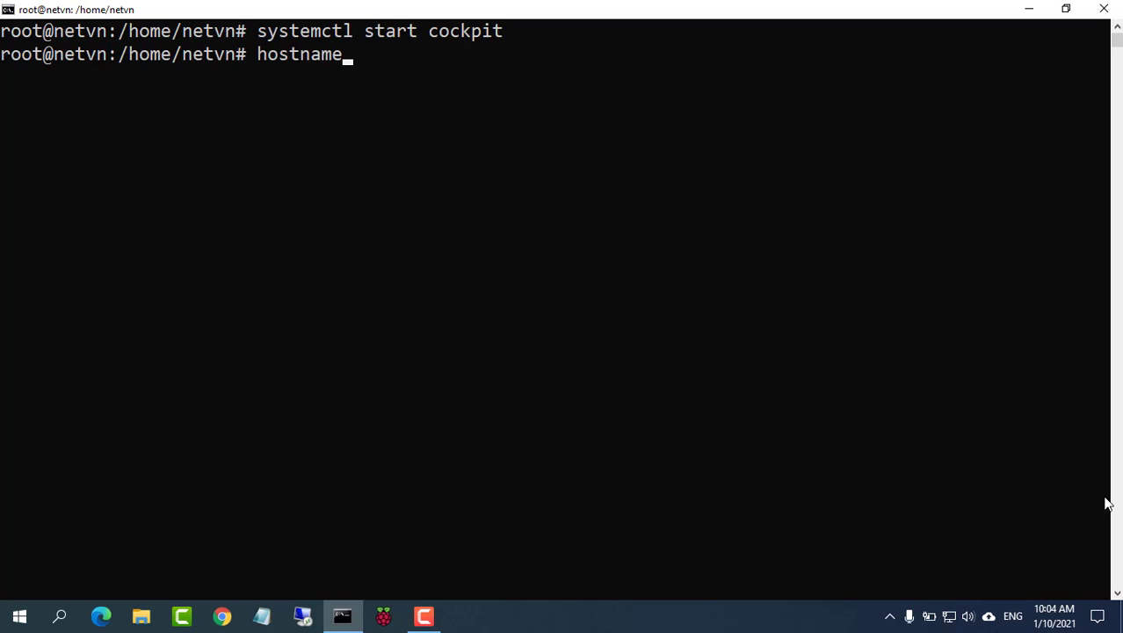
text( -I)
key(Return)
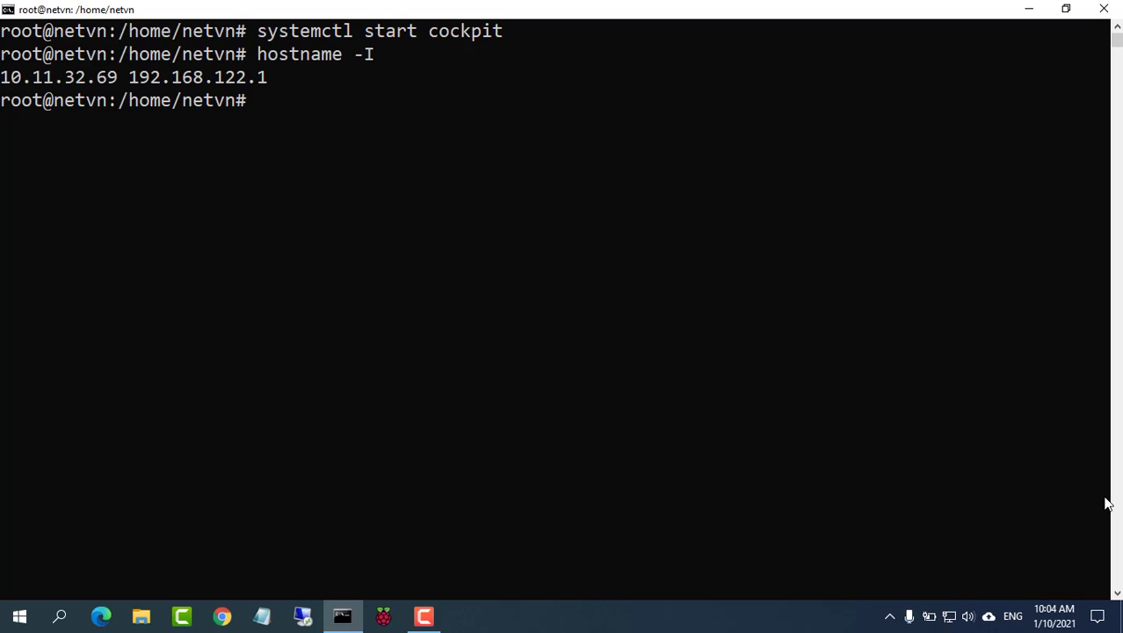
click(1027, 9)
click(221, 616)
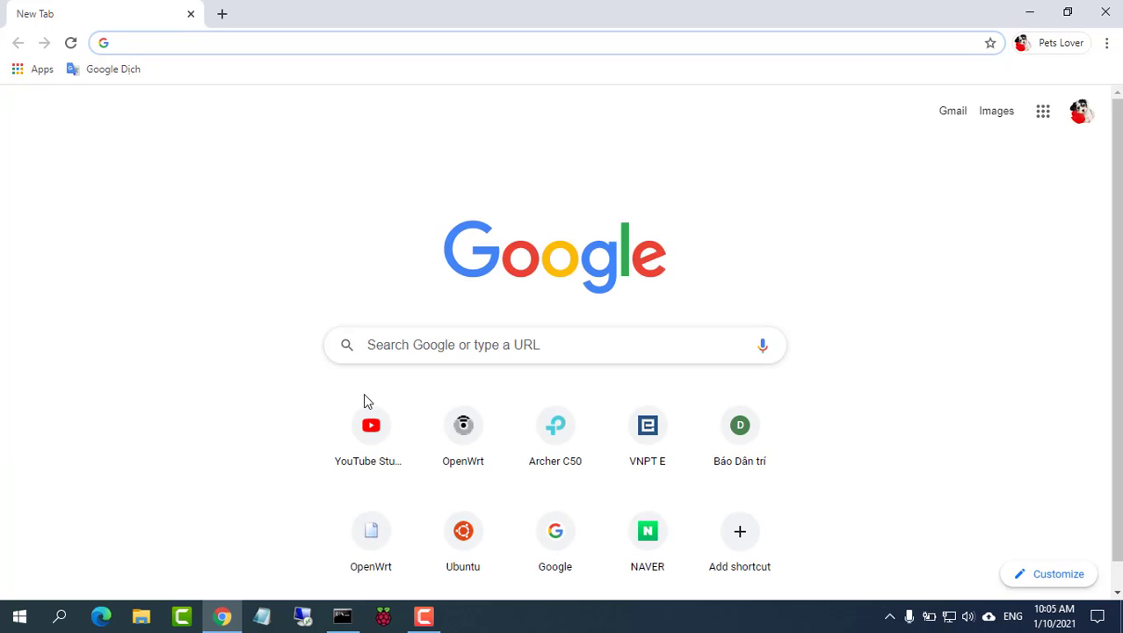
Step: Load 10.11.32.69:9090 in Chrome and proceed past the unsafe-certificate warning
text(10.11.32.)
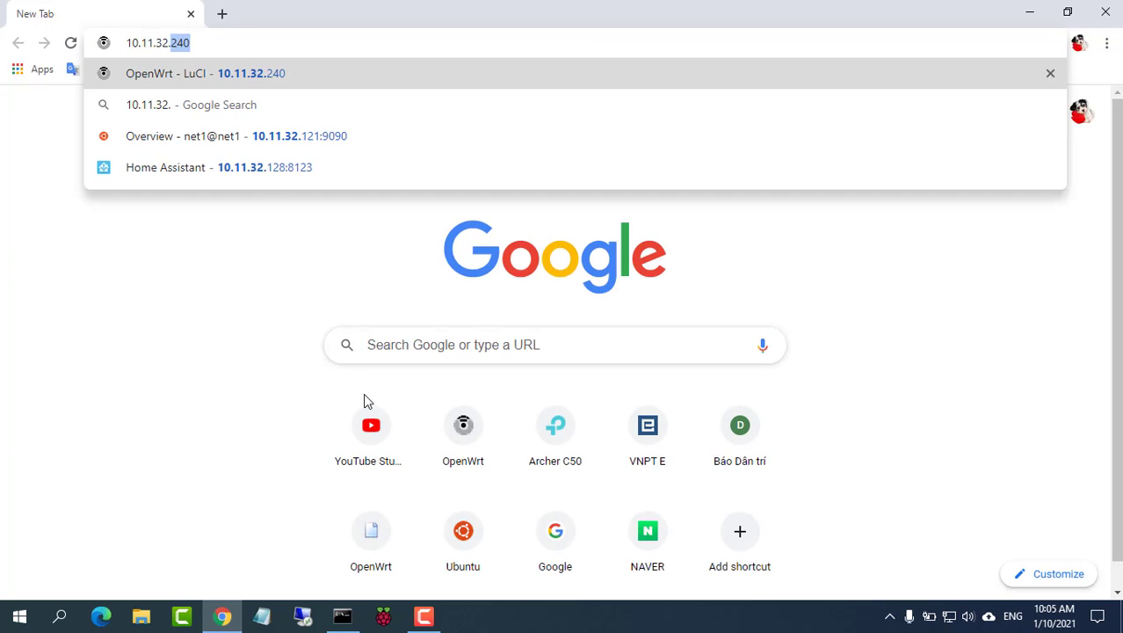
text(69:9090)
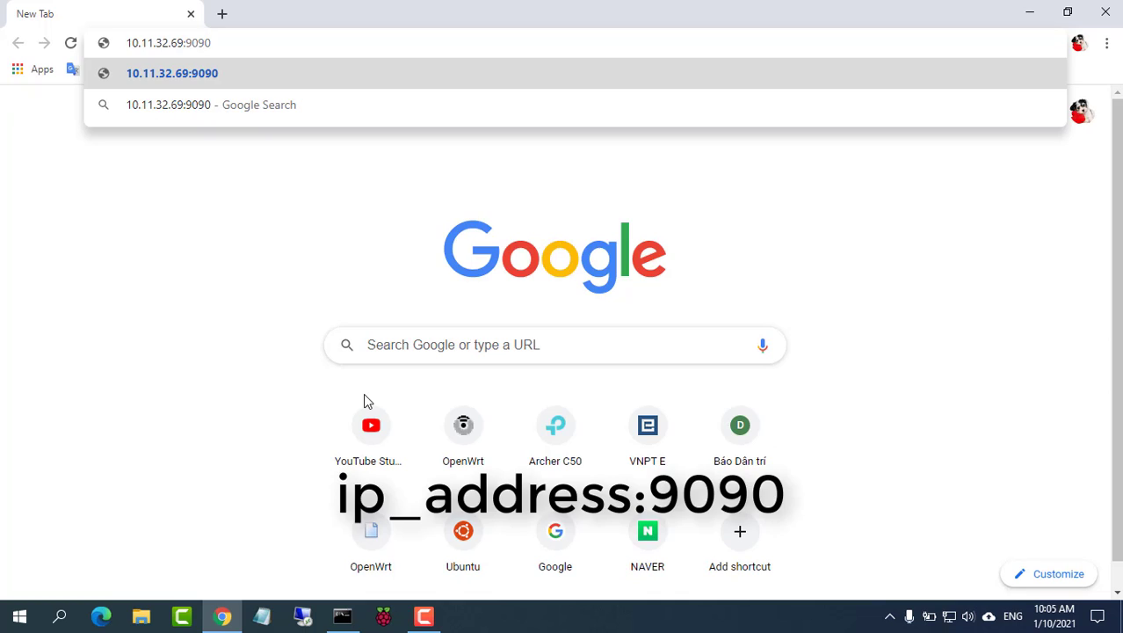
key(Return)
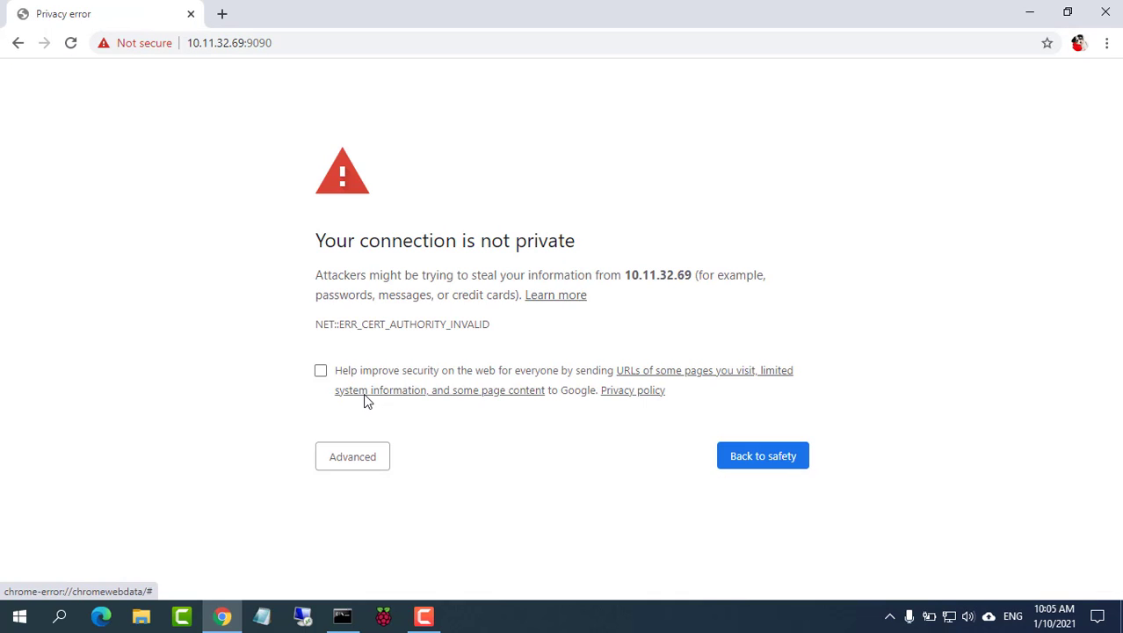
click(362, 457)
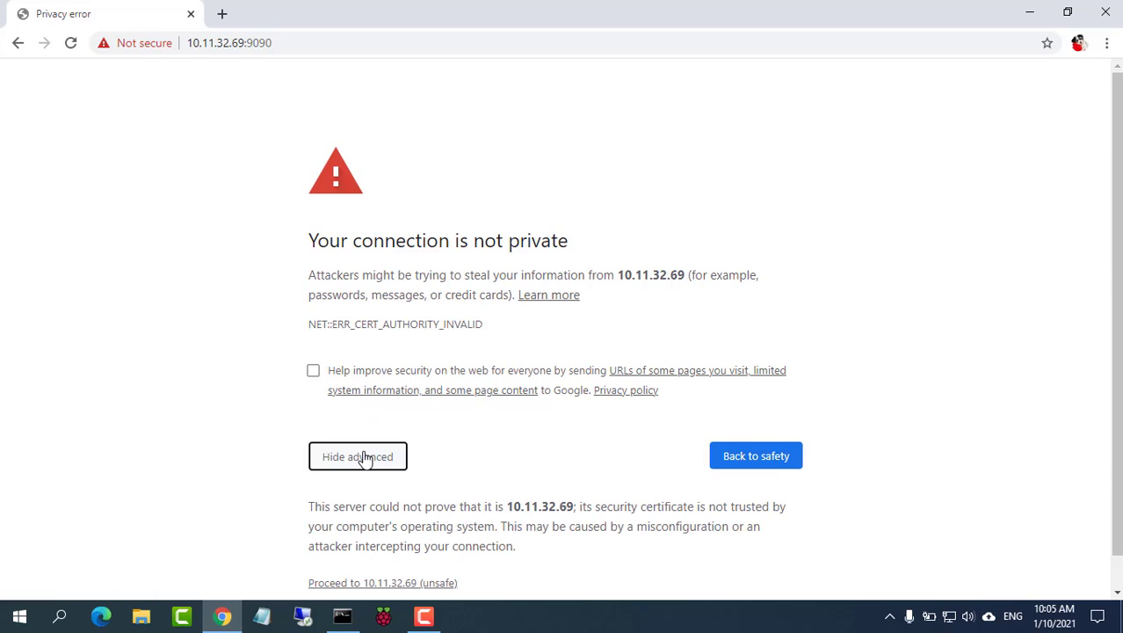
click(391, 584)
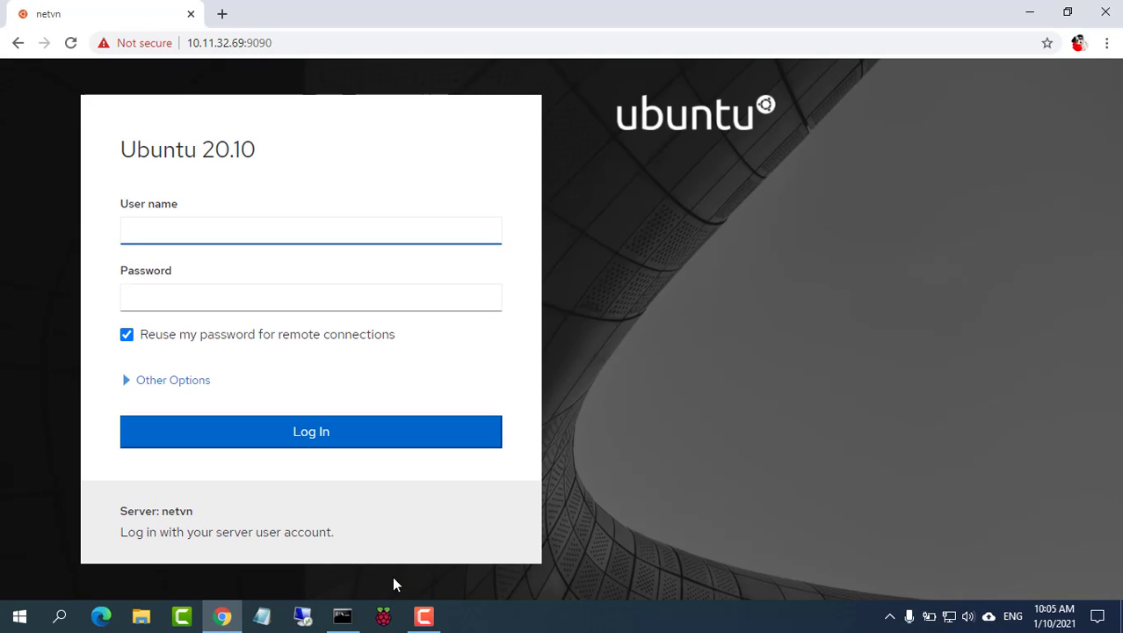
Step: Sign in to Cockpit with the server's user name and password, then open Virtual Machines
text(netvn)
key(Tab)
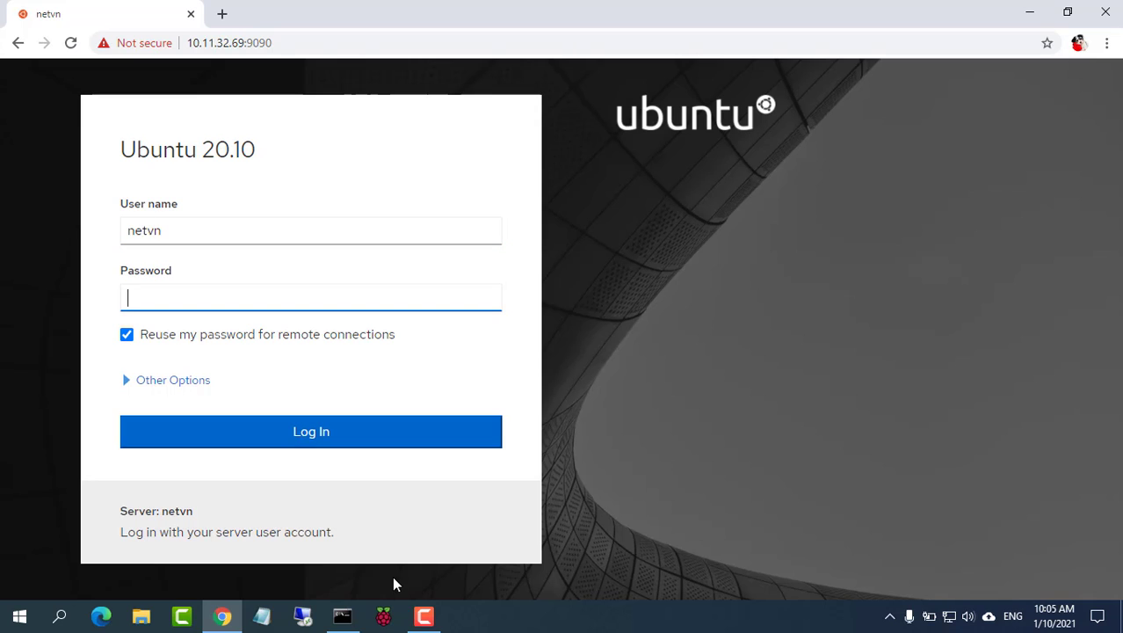
click(298, 444)
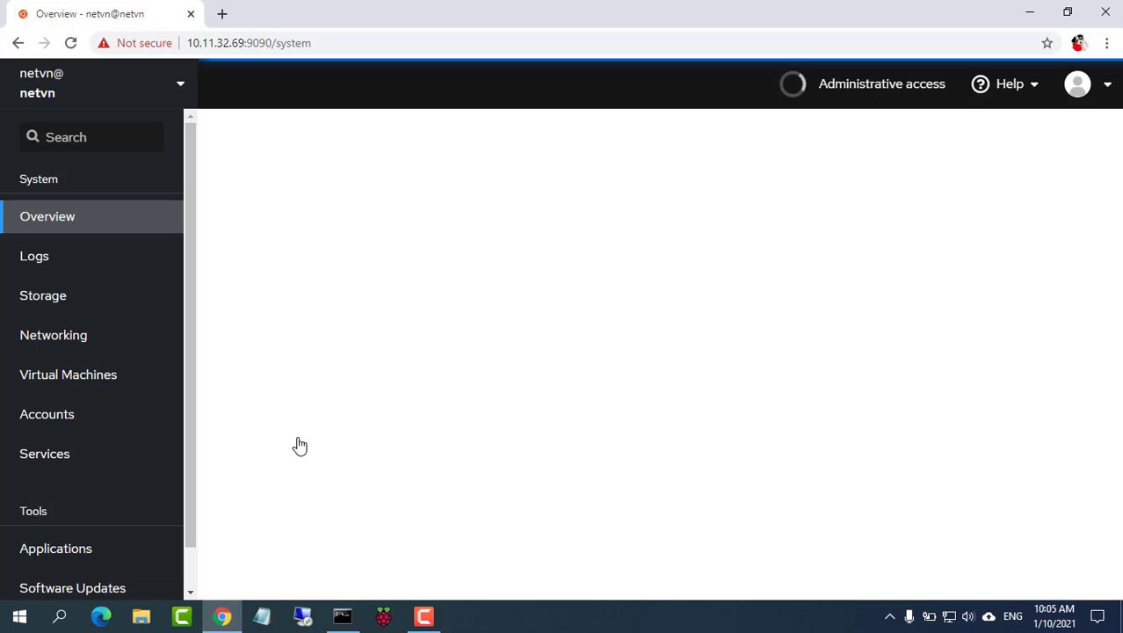
click(101, 383)
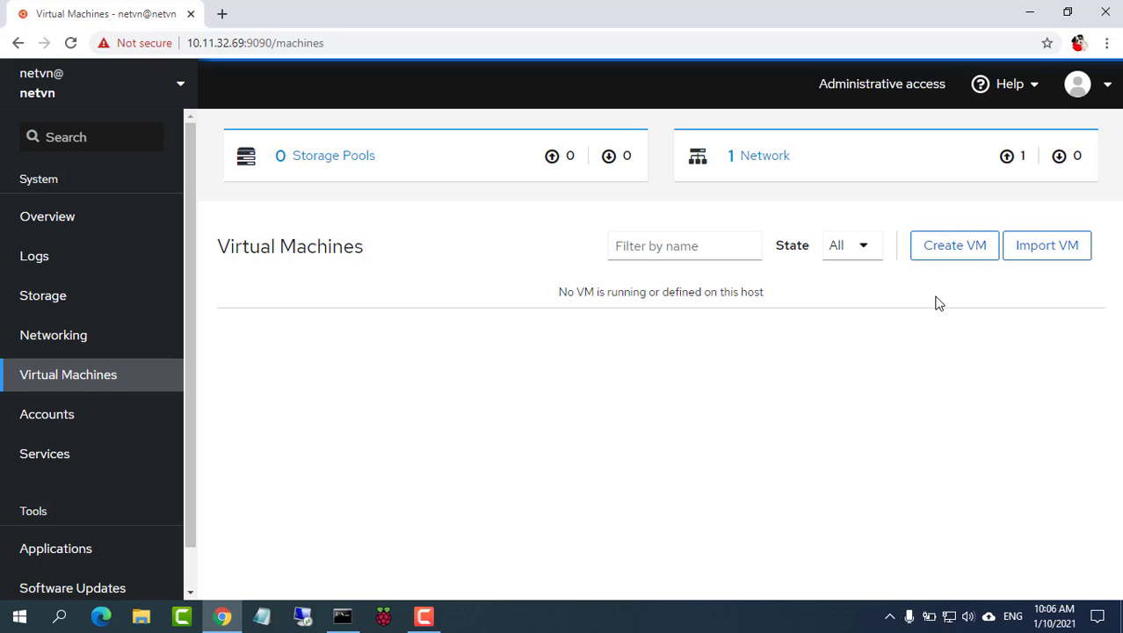
Step: Minimize Chrome and launch WinSCP from Windows search
click(1028, 11)
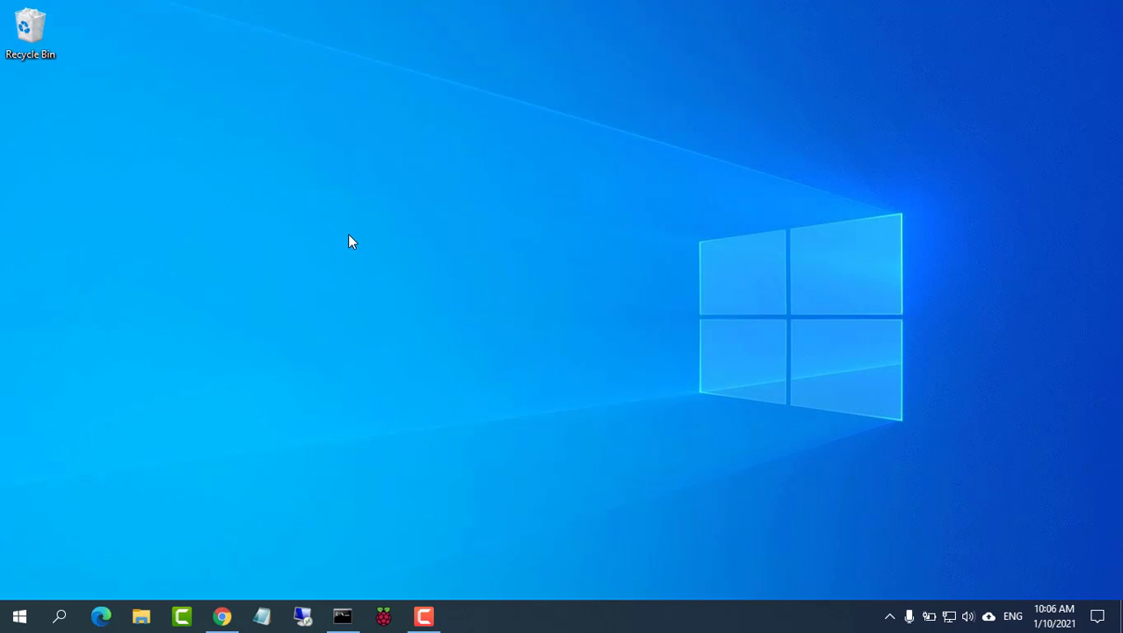
click(61, 616)
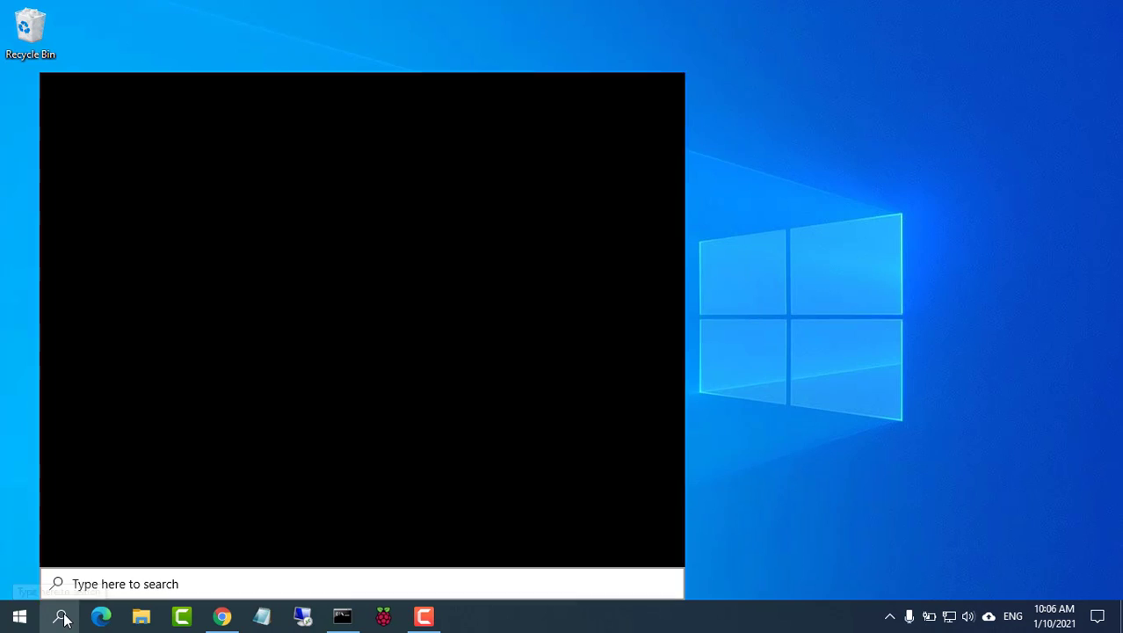
text(w)
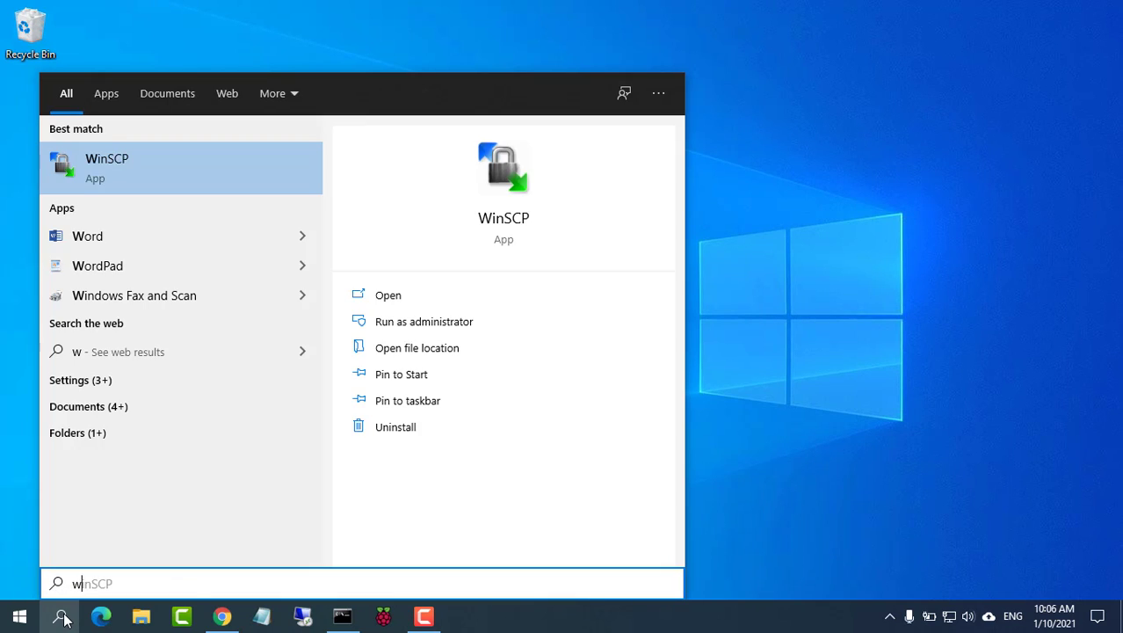
click(515, 171)
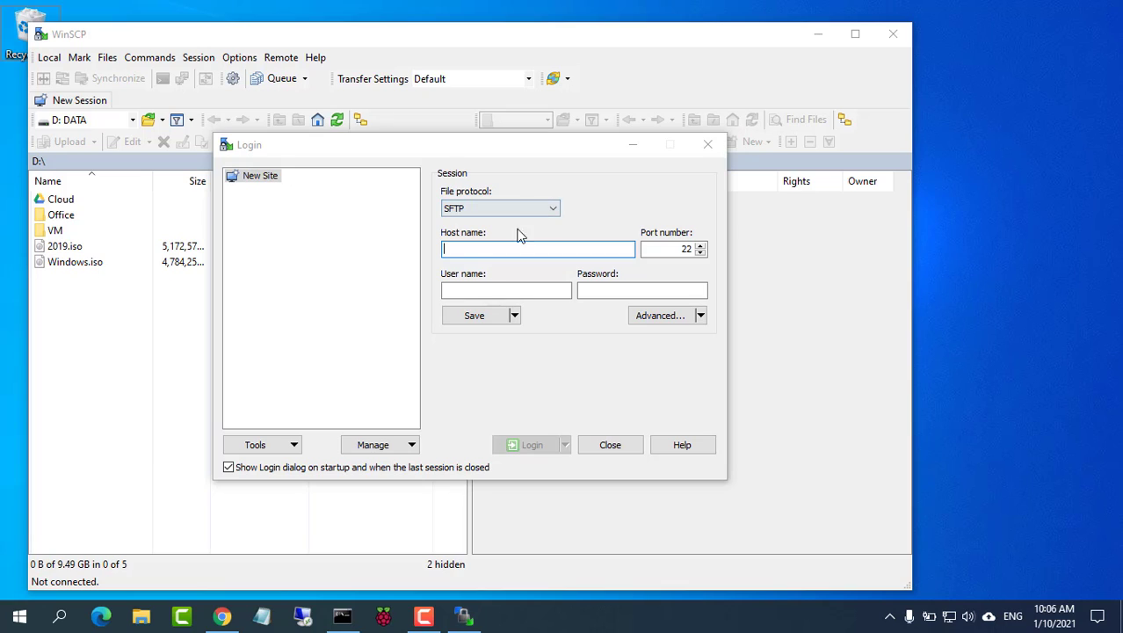
Step: Log in to host 10.11.32.69 with the server credentials and accept the host key
text(10.11.32.69)
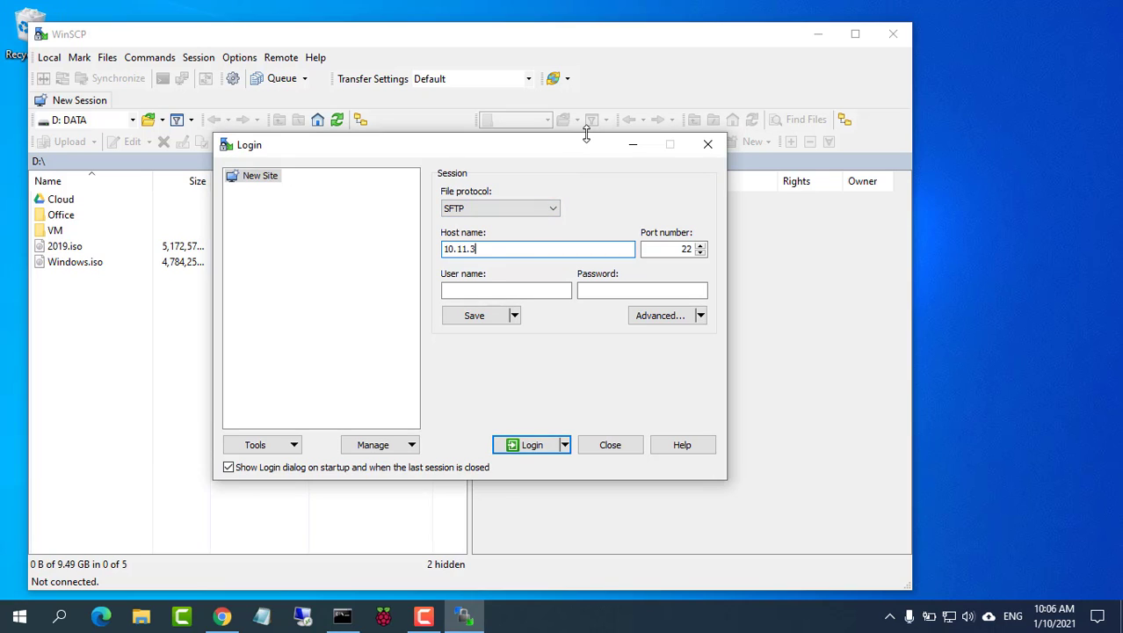
click(539, 290)
text(netvn)
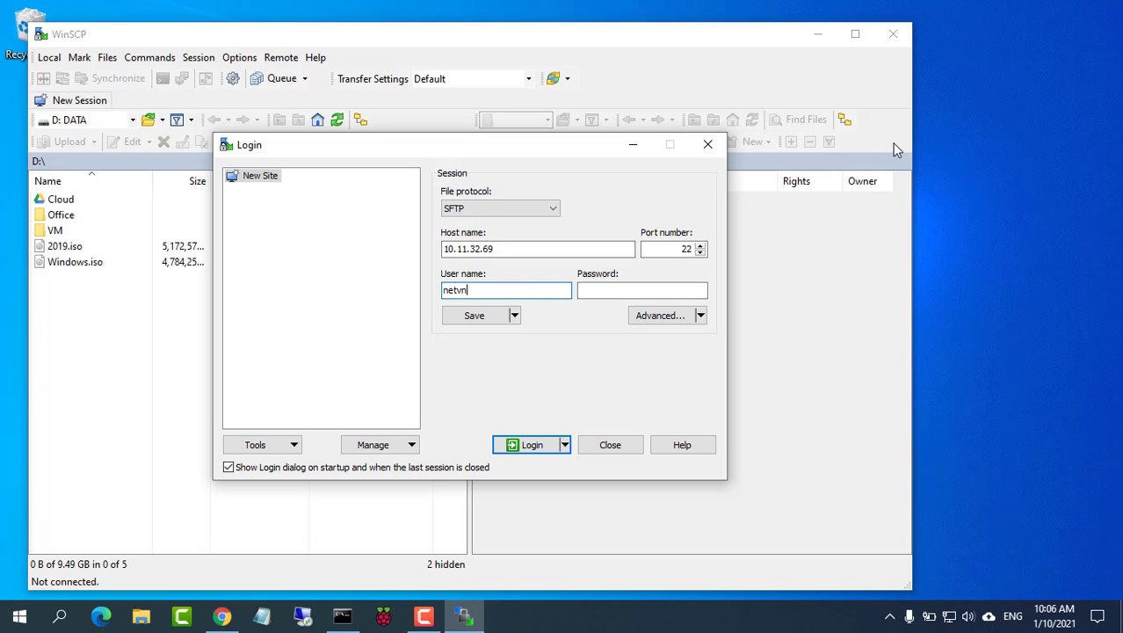
key(Tab)
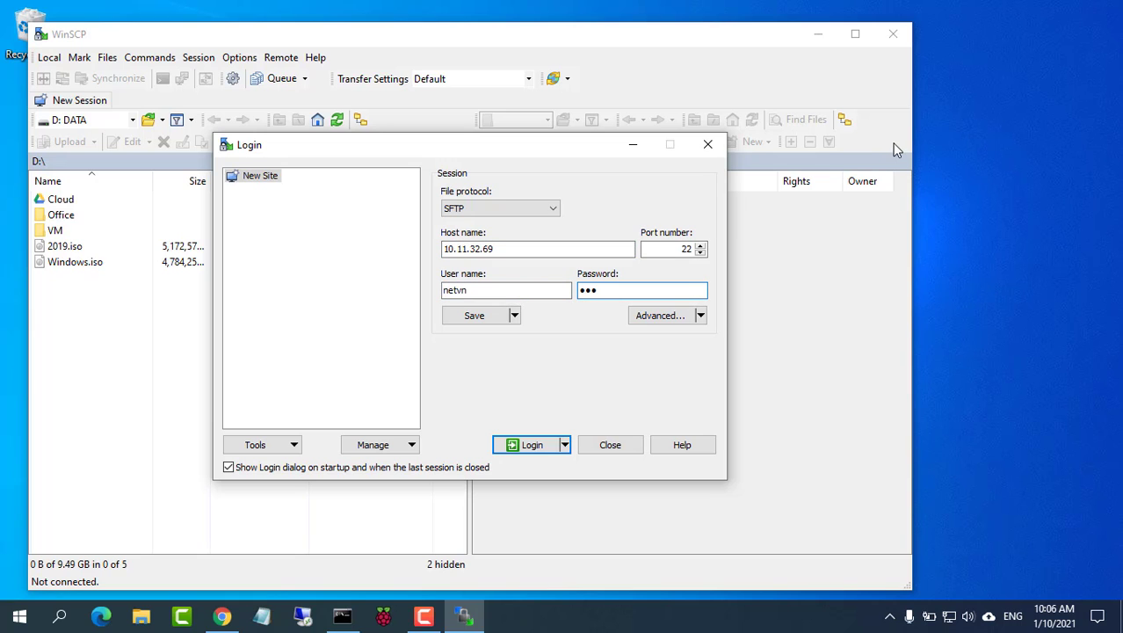
click(532, 445)
click(430, 442)
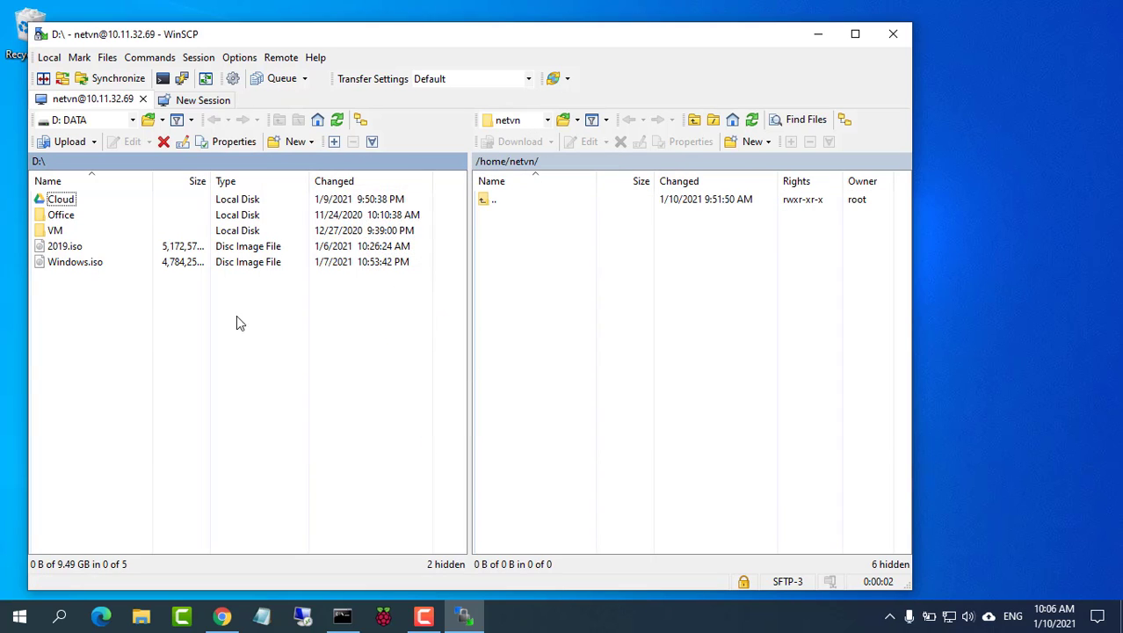
Step: Upload the 4.93 GB 2019.iso from D:\ to /home/netvn/, then minimize WinSCP
drag(65, 248, 677, 410)
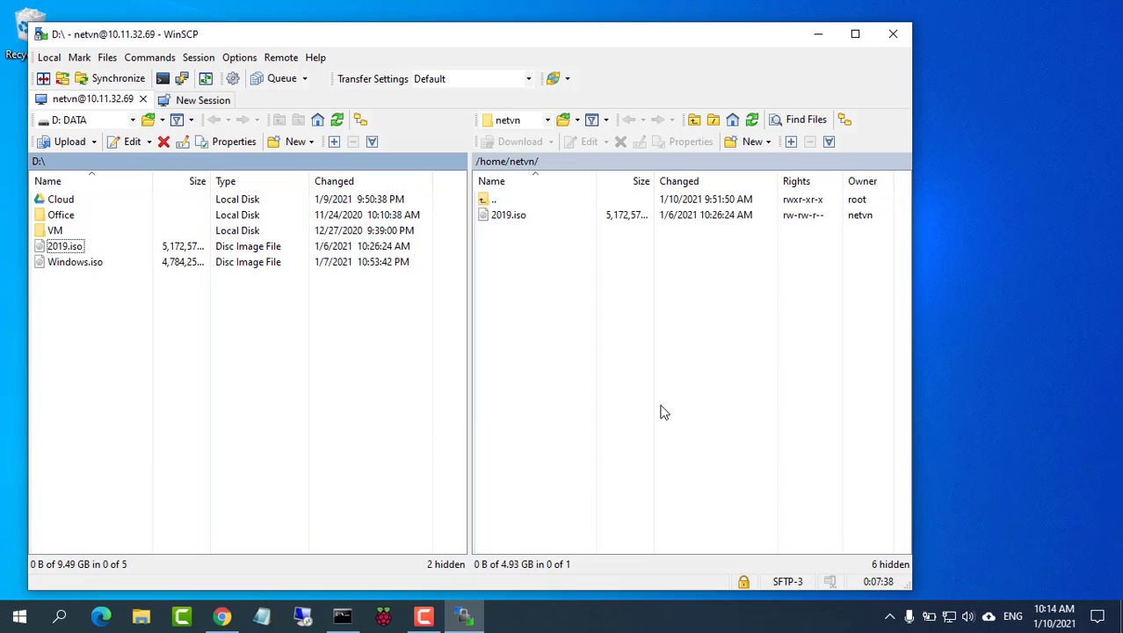
click(534, 216)
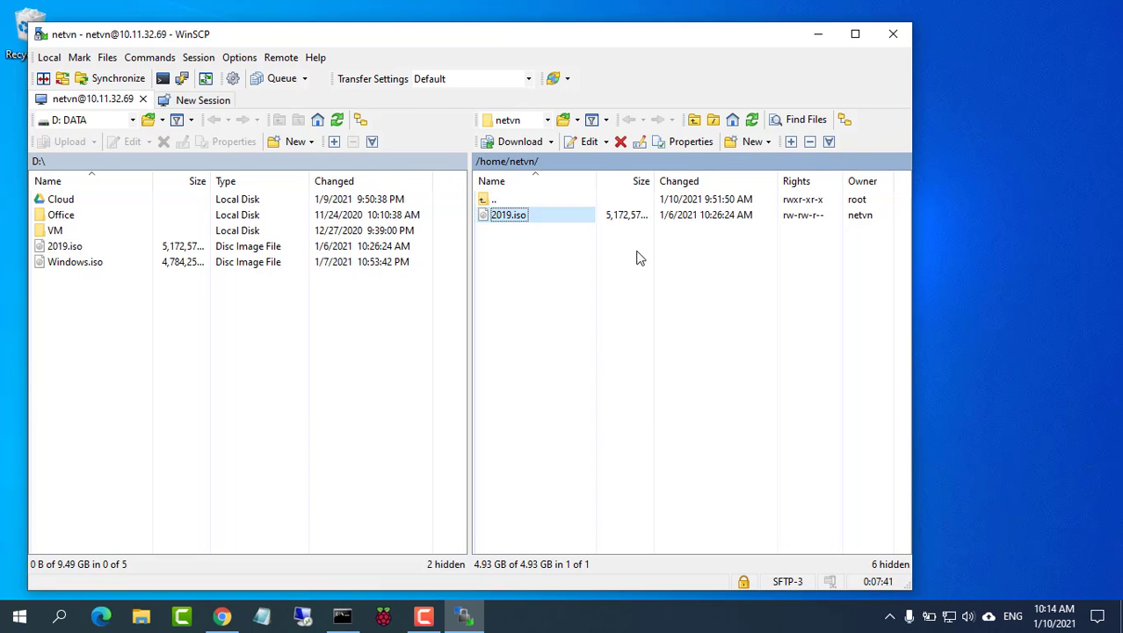
click(816, 37)
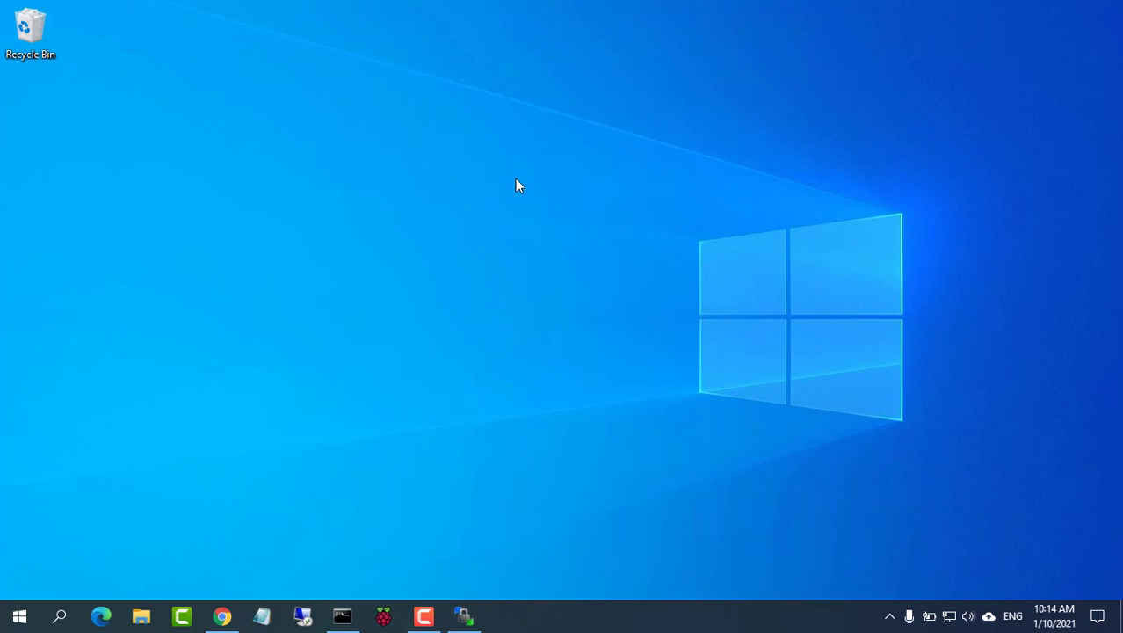
Step: Start a new VM in Cockpit and name it 2019
click(221, 616)
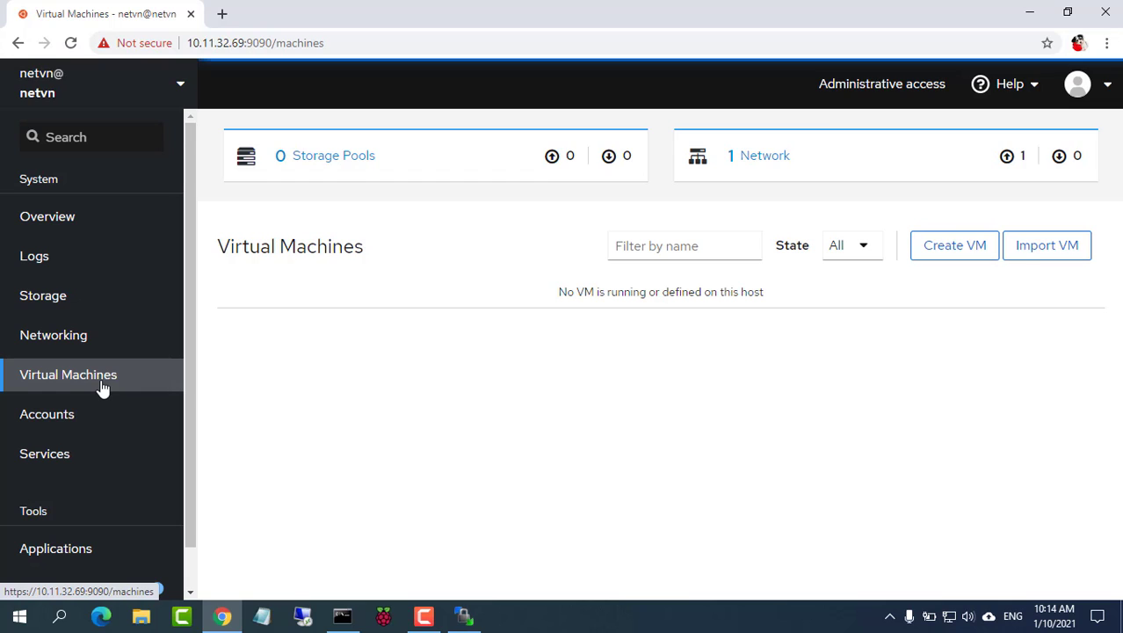
click(955, 256)
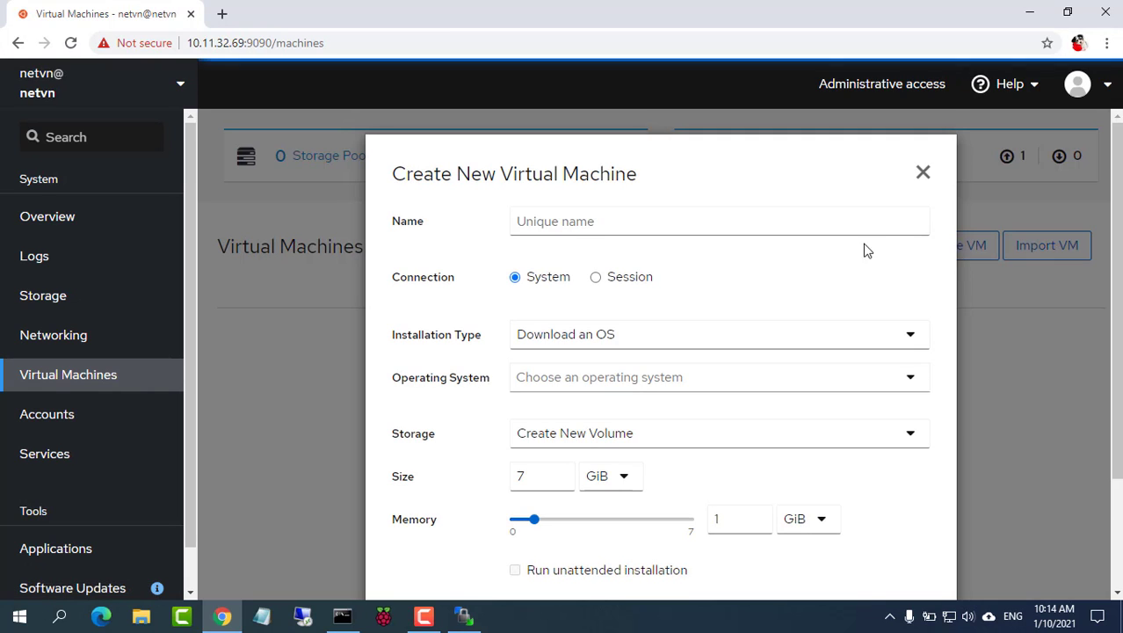
click(626, 225)
click(613, 220)
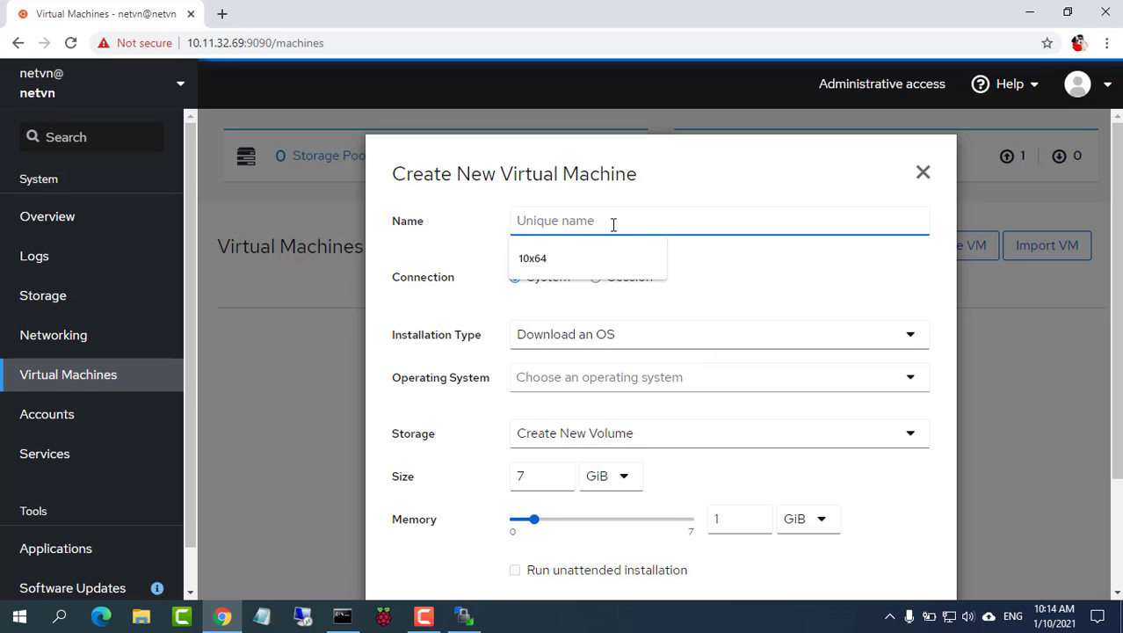
text(2019)
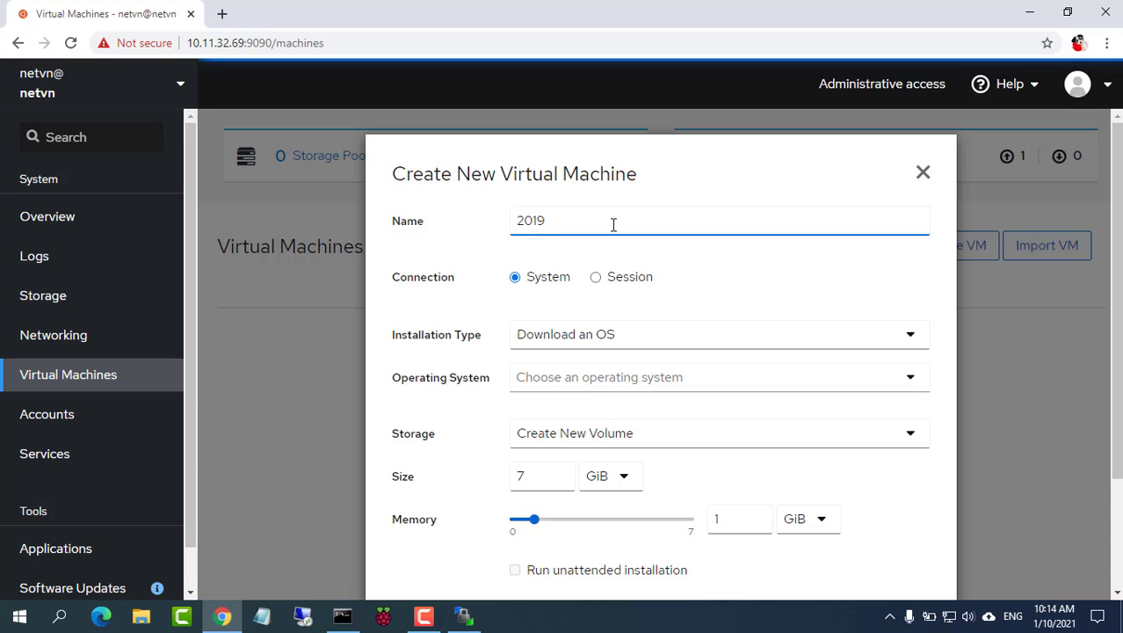
Step: Set installation type to Local Install Media using /home/netvn/2019.iso
click(624, 336)
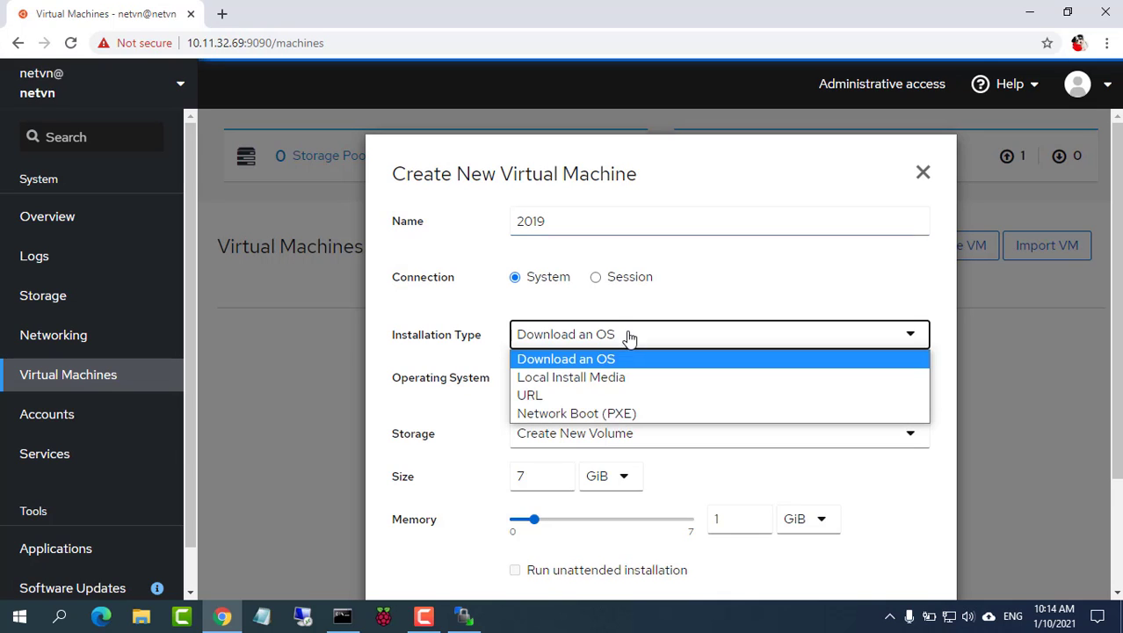
click(622, 377)
click(625, 376)
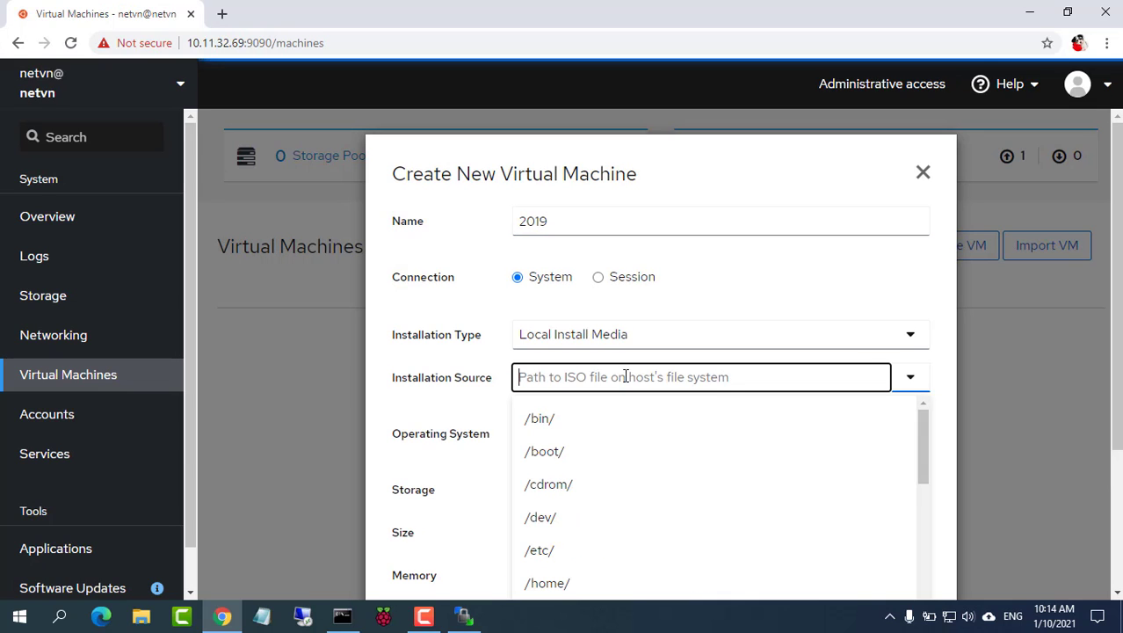
text(/home/ne)
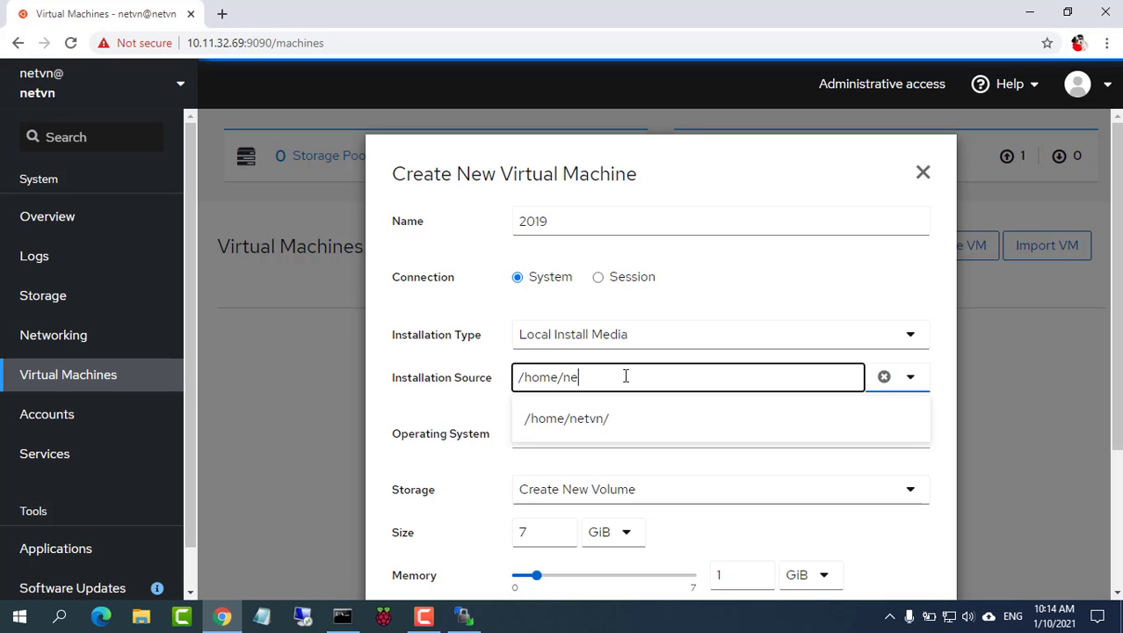
text(tvn/)
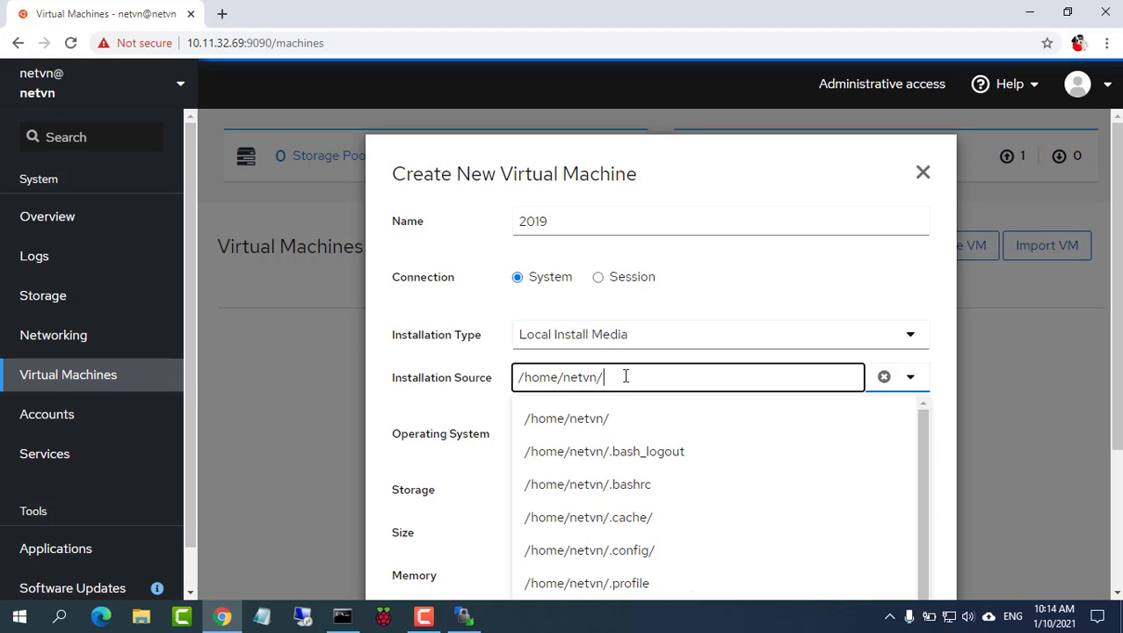
text(2019.iso)
key(Return)
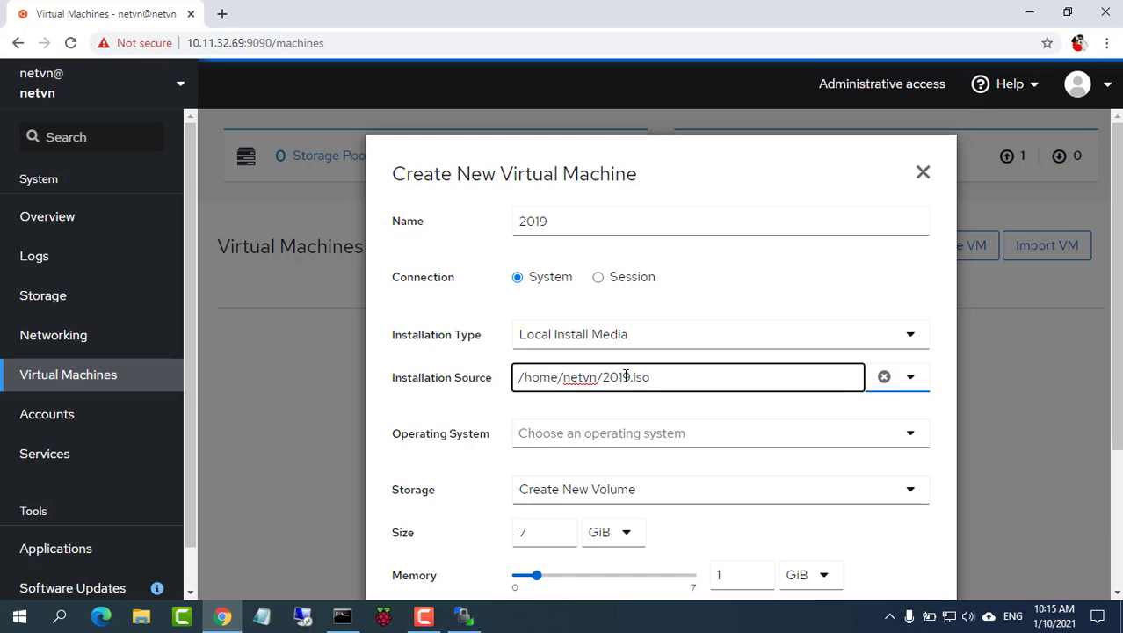
Step: Confirm the detected Windows Server 2016 OS and create the VM with 40 GiB disk, 2 GiB memory
scroll(629, 378, down, 3)
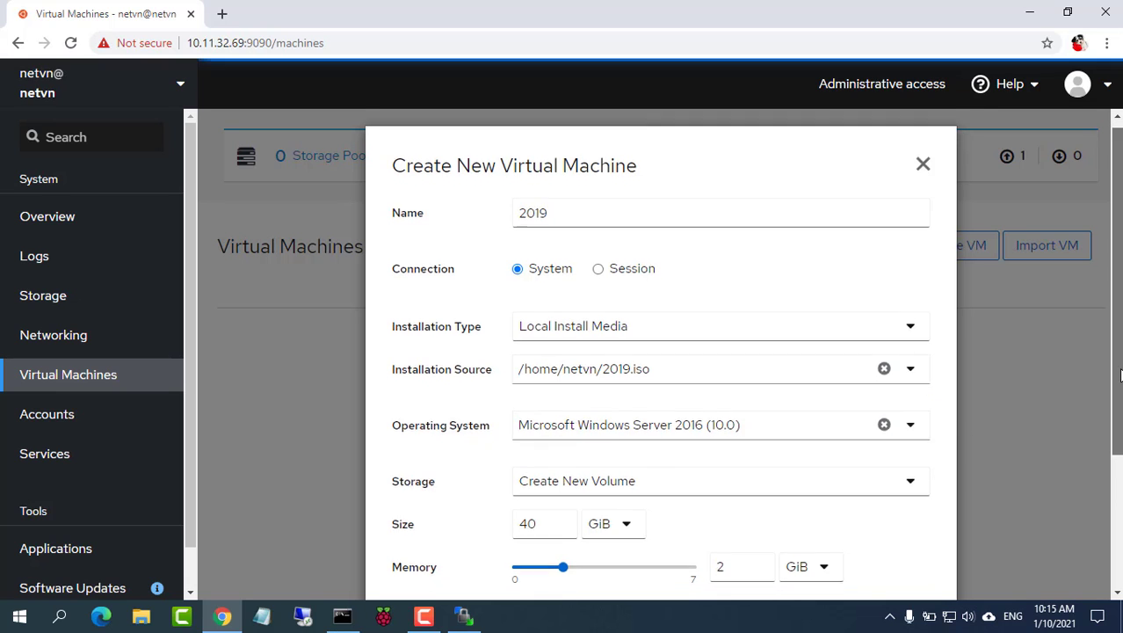
drag(516, 303, 737, 302)
click(460, 336)
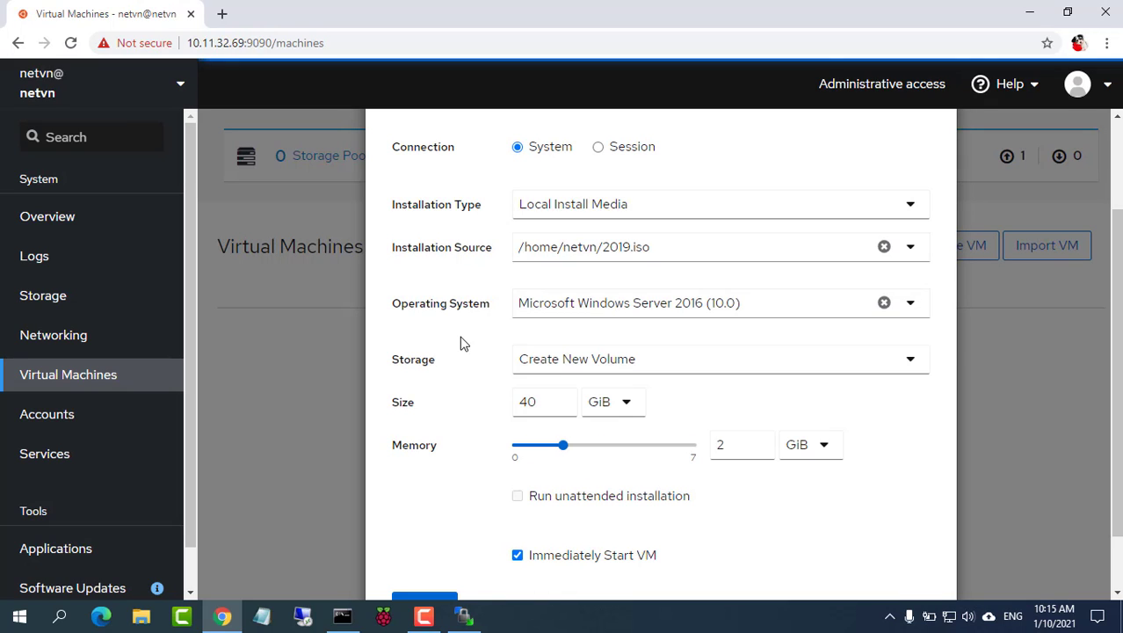
drag(1113, 394, 1112, 448)
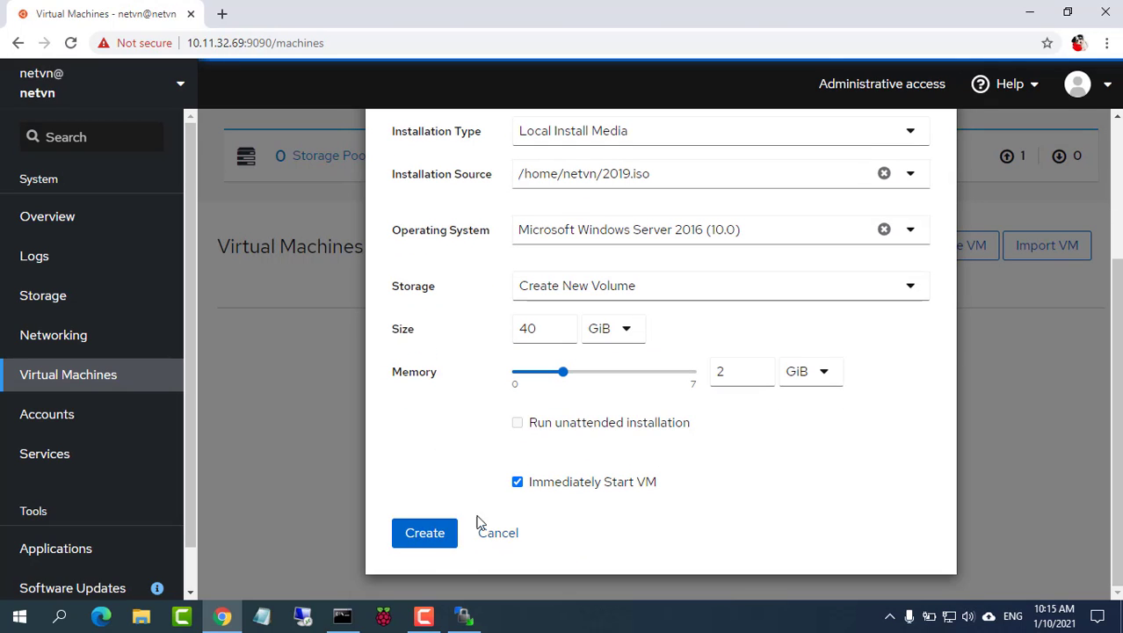
click(424, 533)
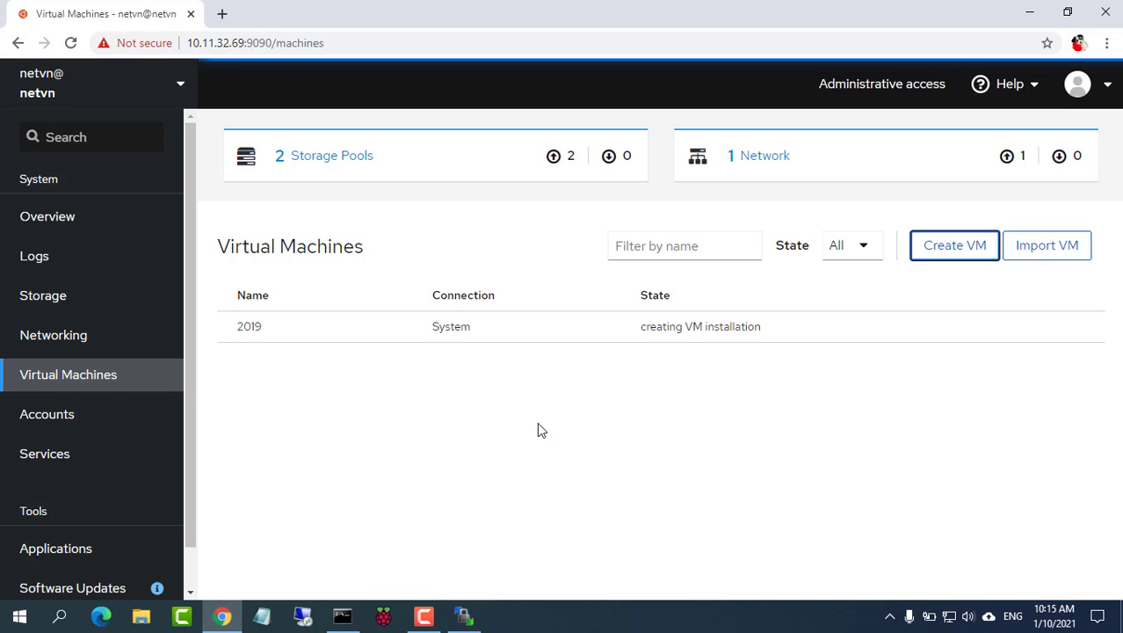
Step: Open the 2019 VM's console and zoom Chrome out to 80%
click(230, 324)
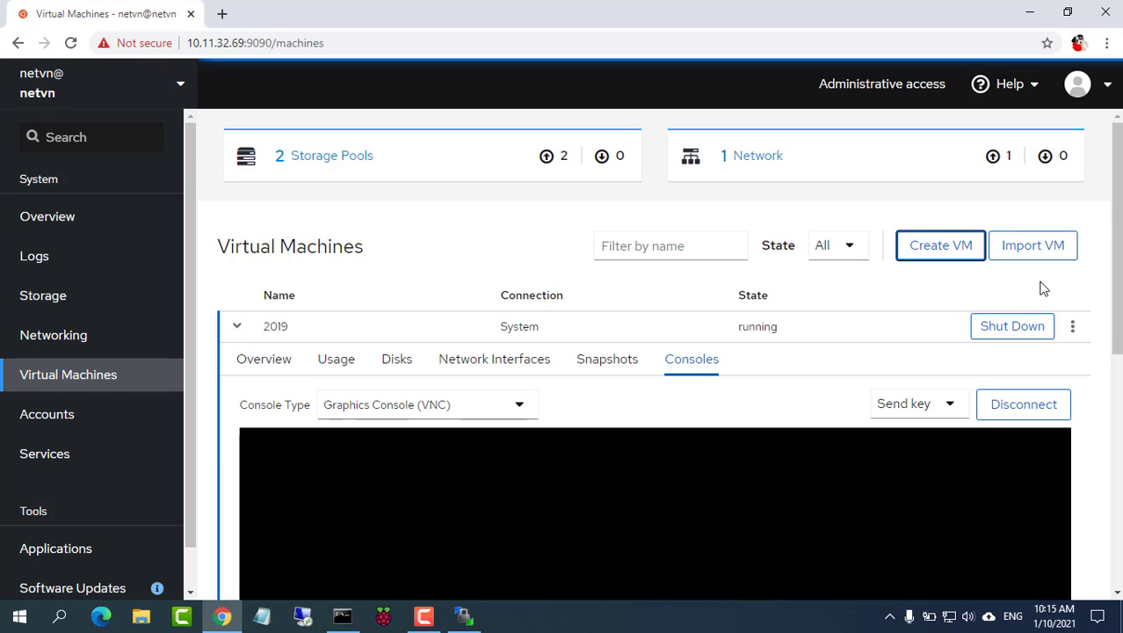
scroll(1099, 299, down, 2)
scroll(1098, 304, down, 3)
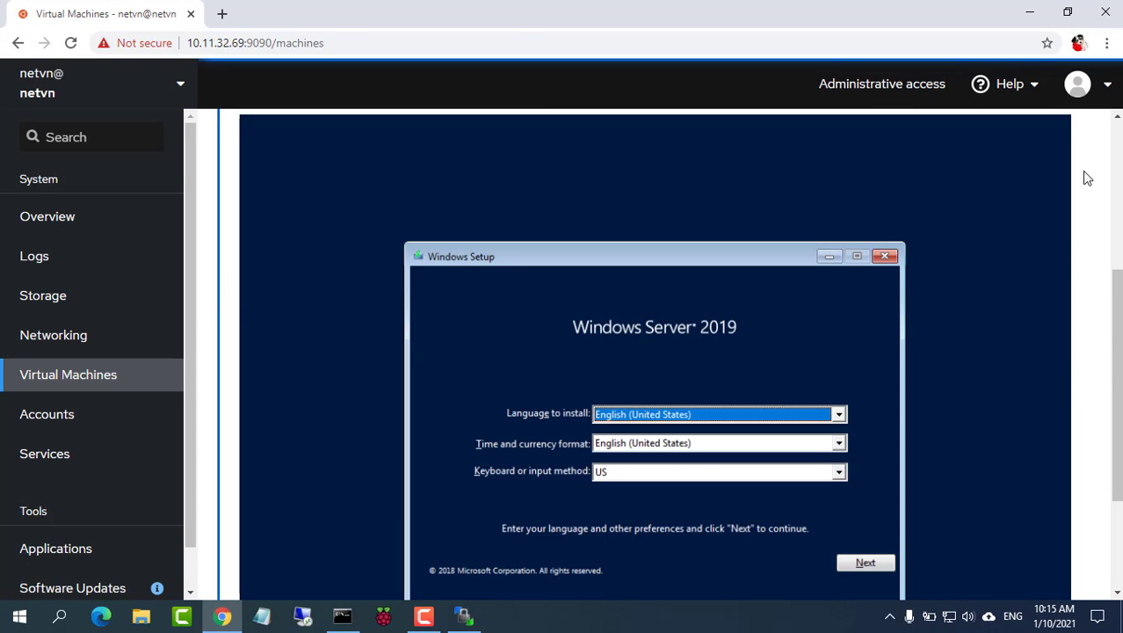
click(1107, 42)
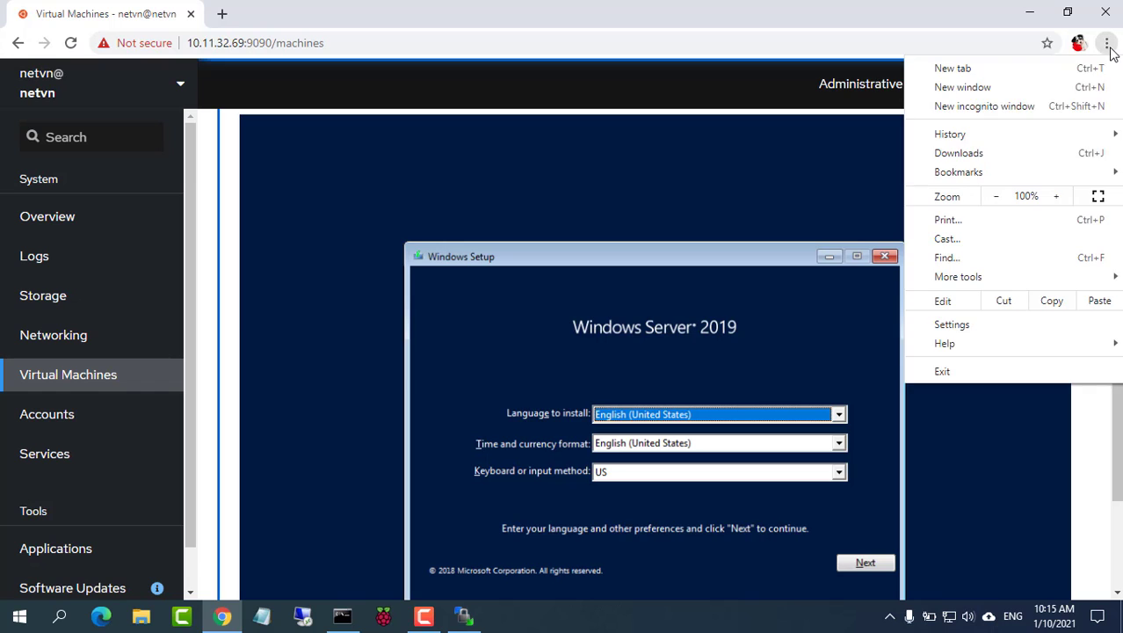
click(997, 198)
click(997, 198)
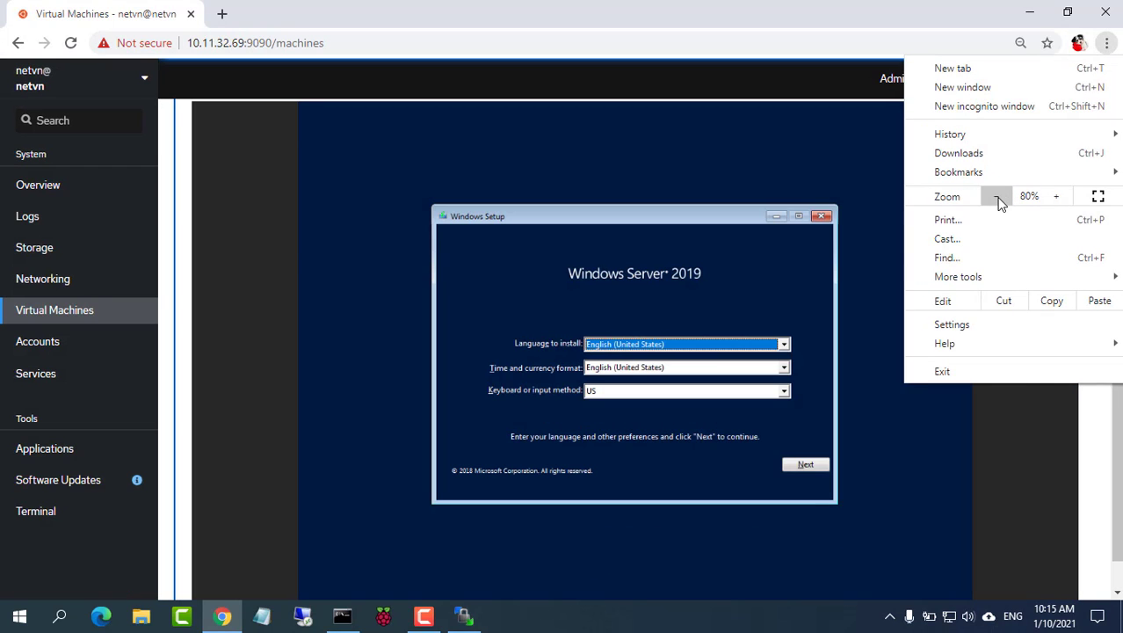
Step: Run Windows Setup through to Server Manager and dismiss the Windows Admin Center notice
click(805, 465)
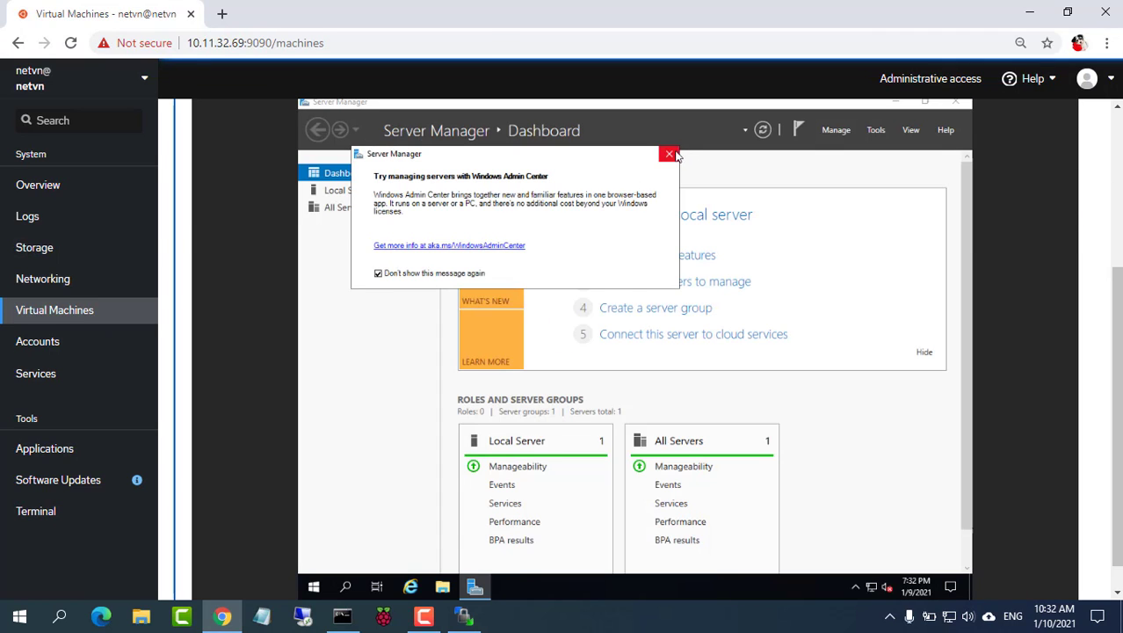
click(673, 156)
scroll(1114, 351, up, 3)
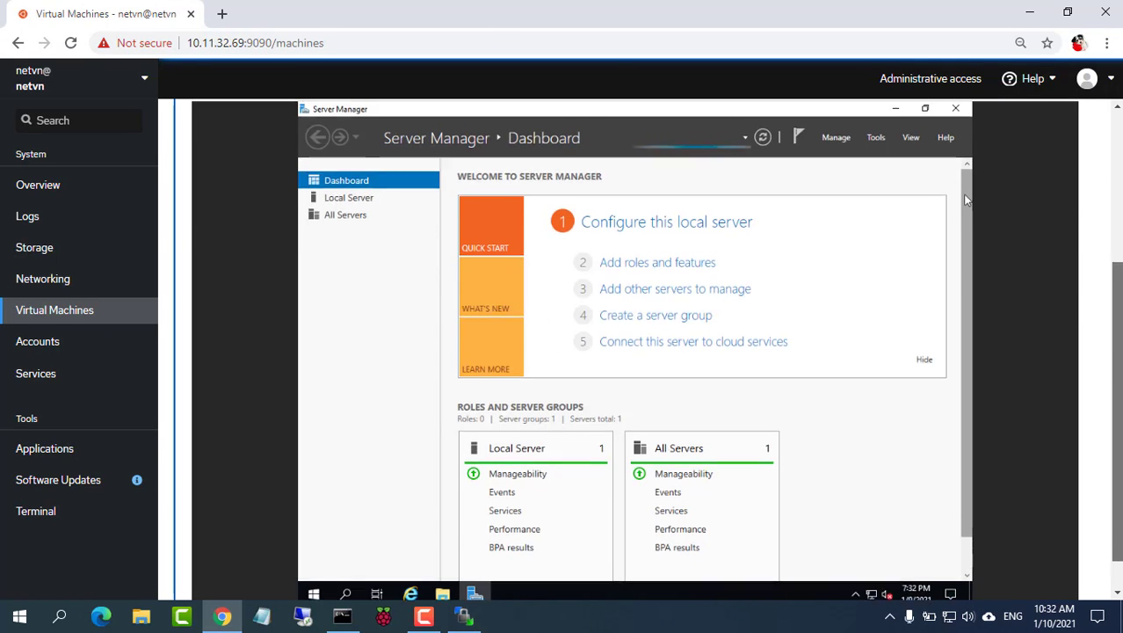
scroll(965, 406, up, 1)
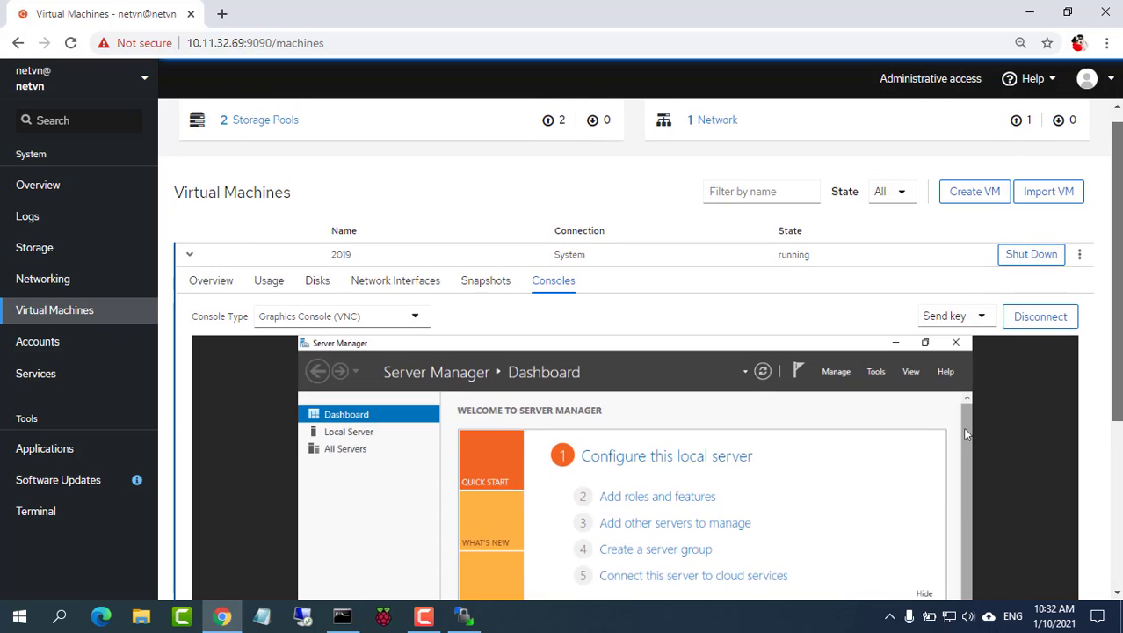
Step: Change the 2019 VM's network interface to Direct attachment on enp4s0, keeping model e1000e (PCI)
click(410, 292)
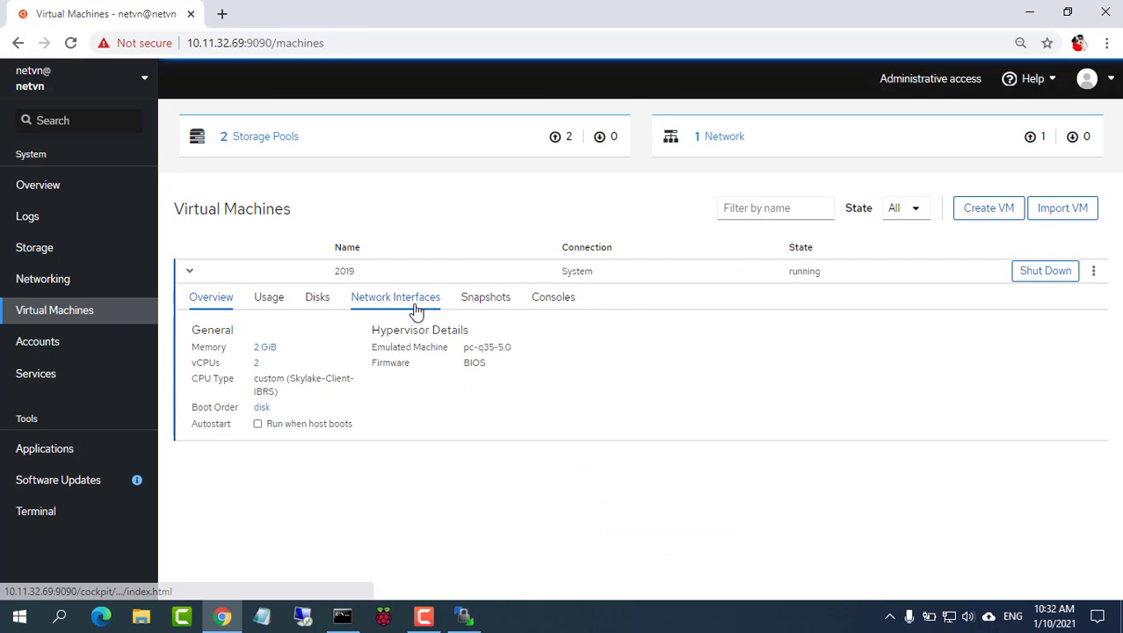
click(415, 305)
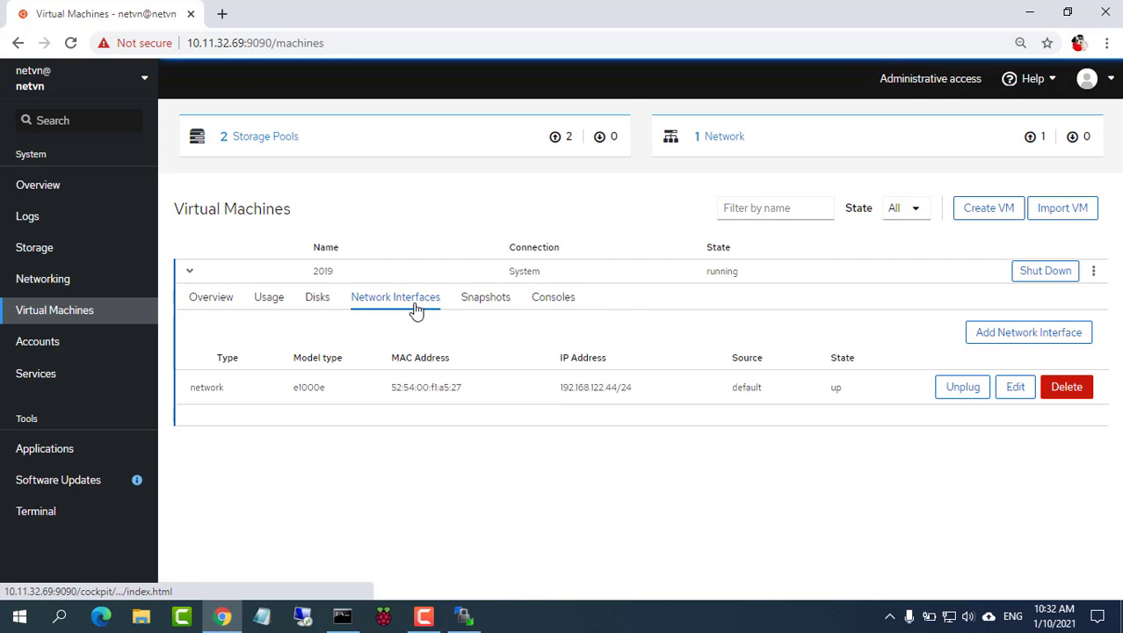
click(1013, 387)
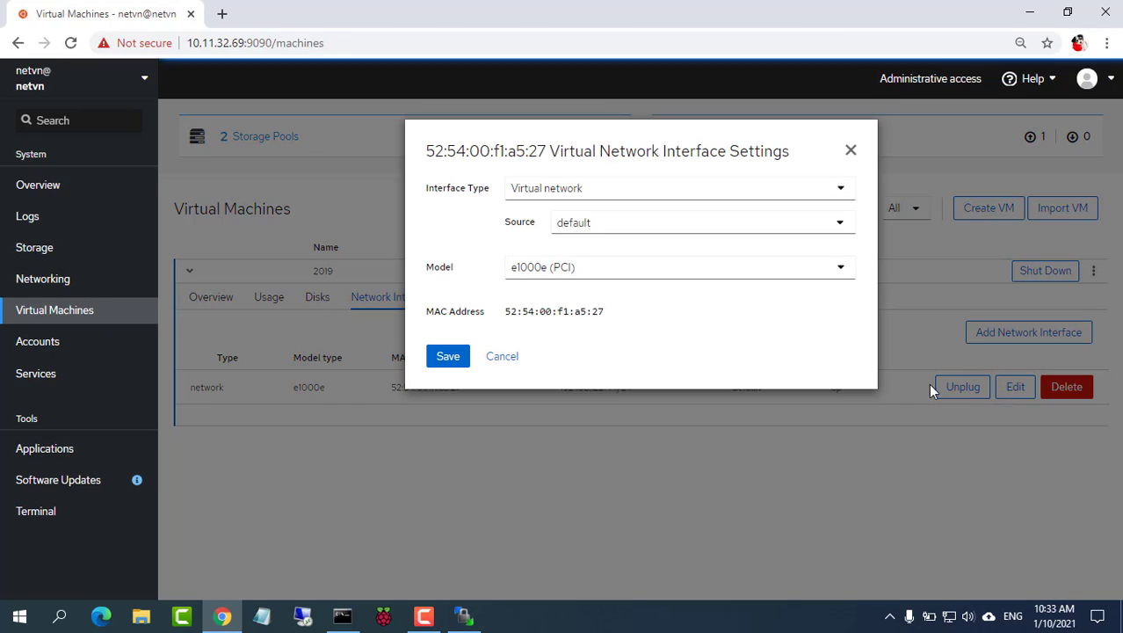
click(578, 191)
click(577, 237)
click(624, 280)
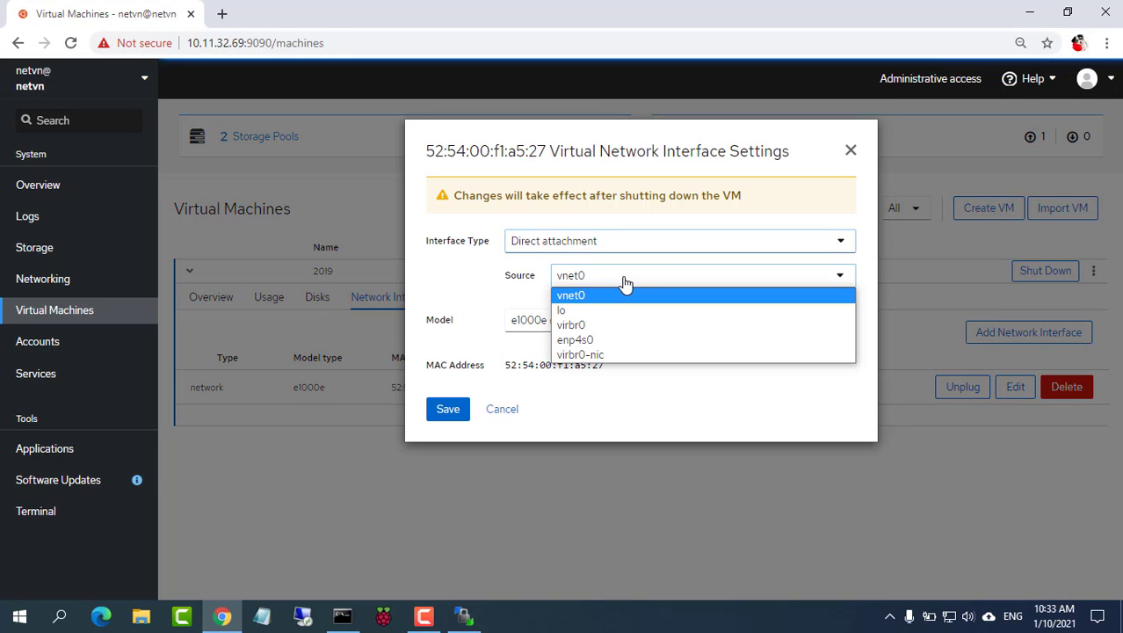
click(612, 342)
click(626, 328)
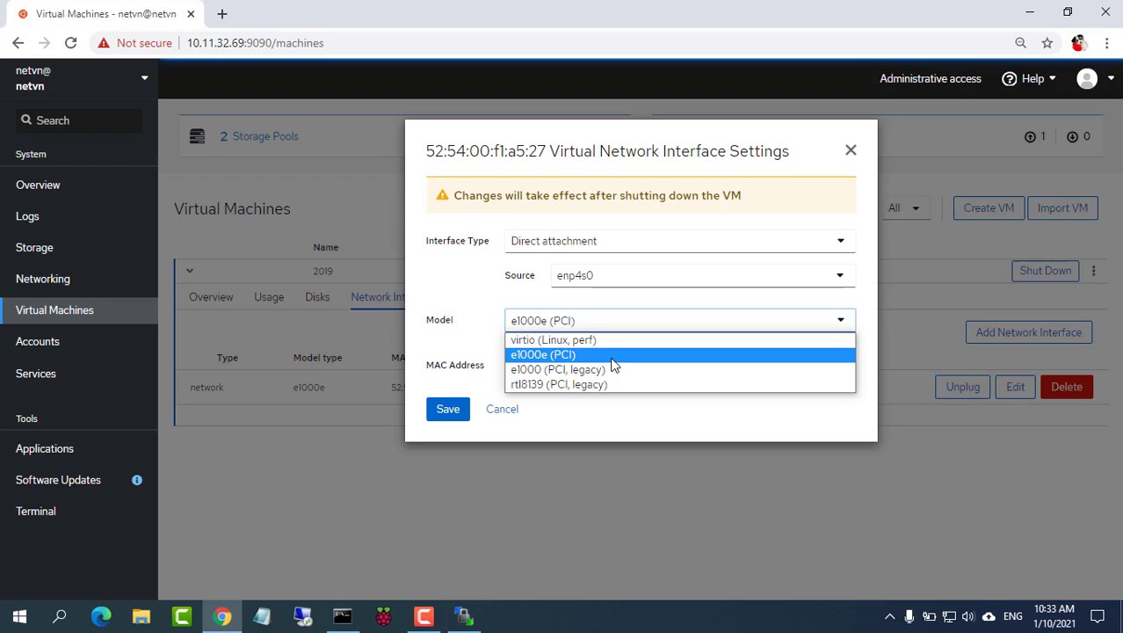
click(610, 357)
click(443, 408)
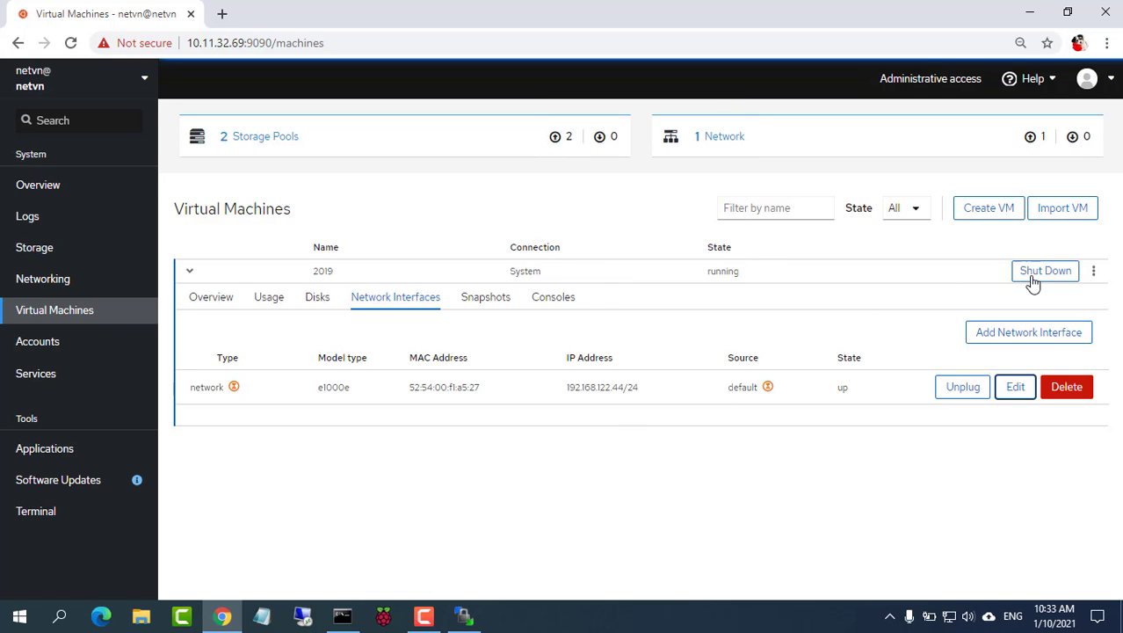
Step: From the VM's console view, shut down the 2019 VM and then run it again
click(554, 296)
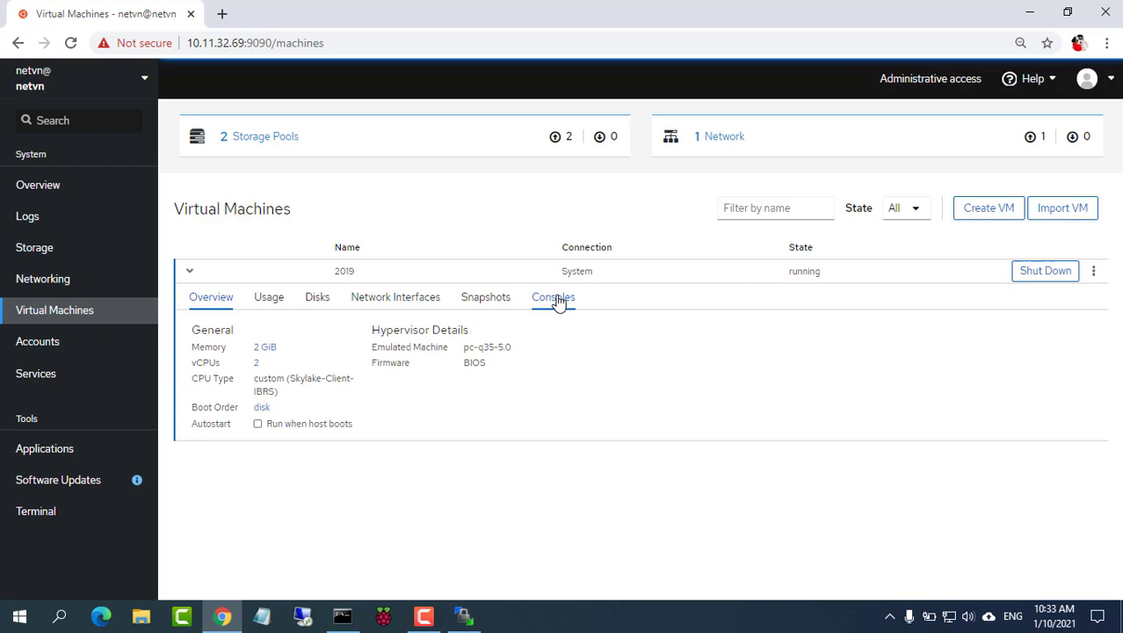
scroll(968, 368, down, 3)
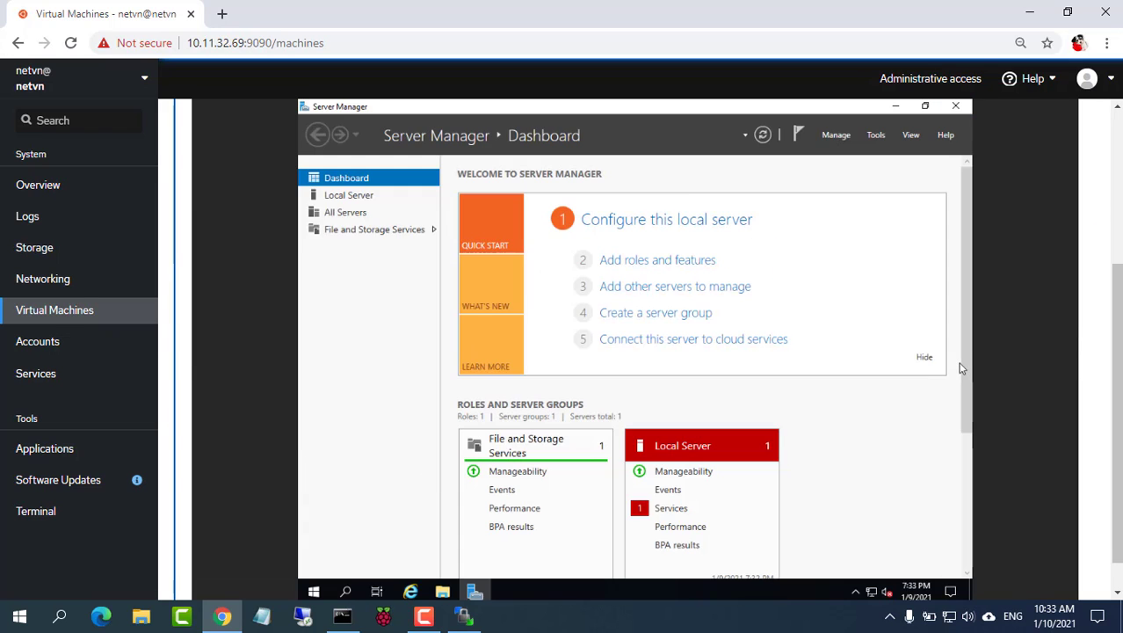
drag(1116, 360, 1117, 220)
click(1026, 254)
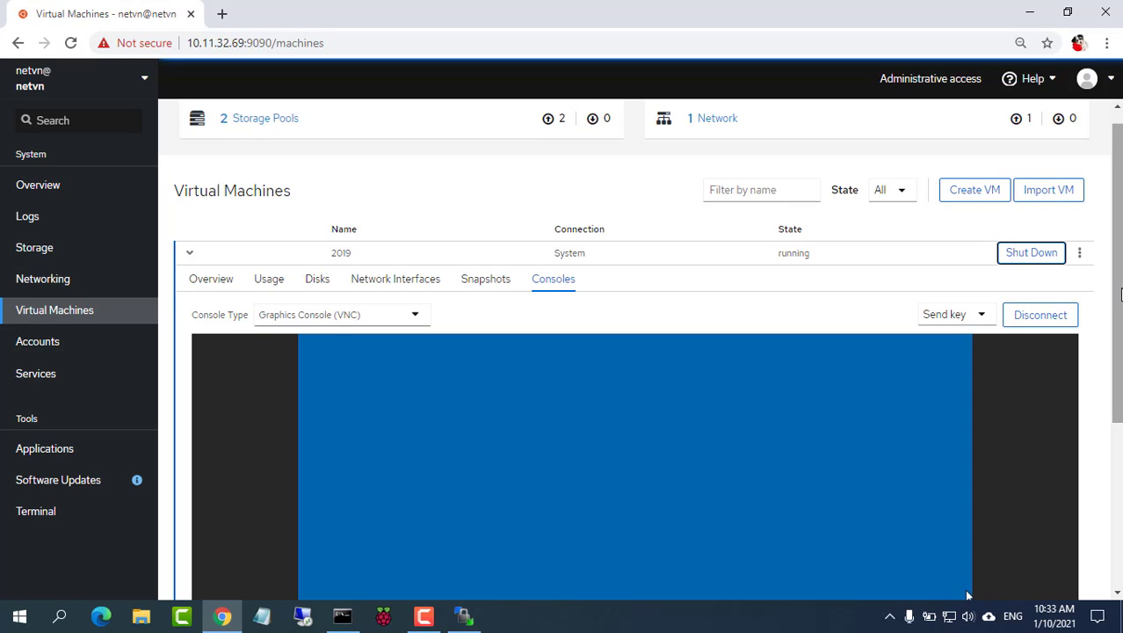
drag(1111, 301, 1108, 424)
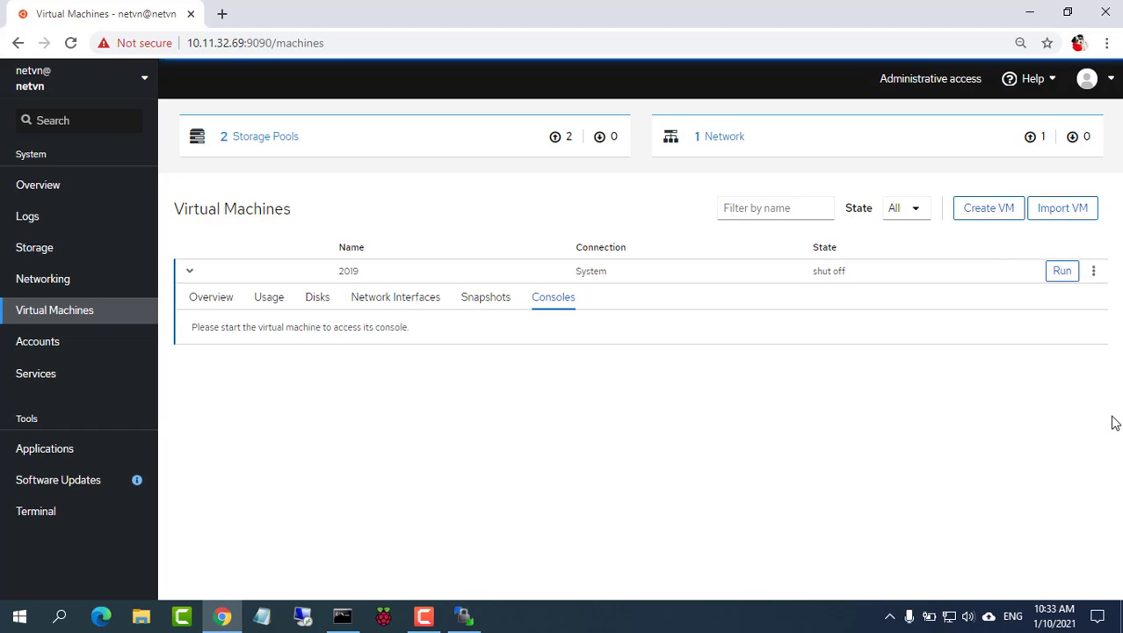
click(1064, 277)
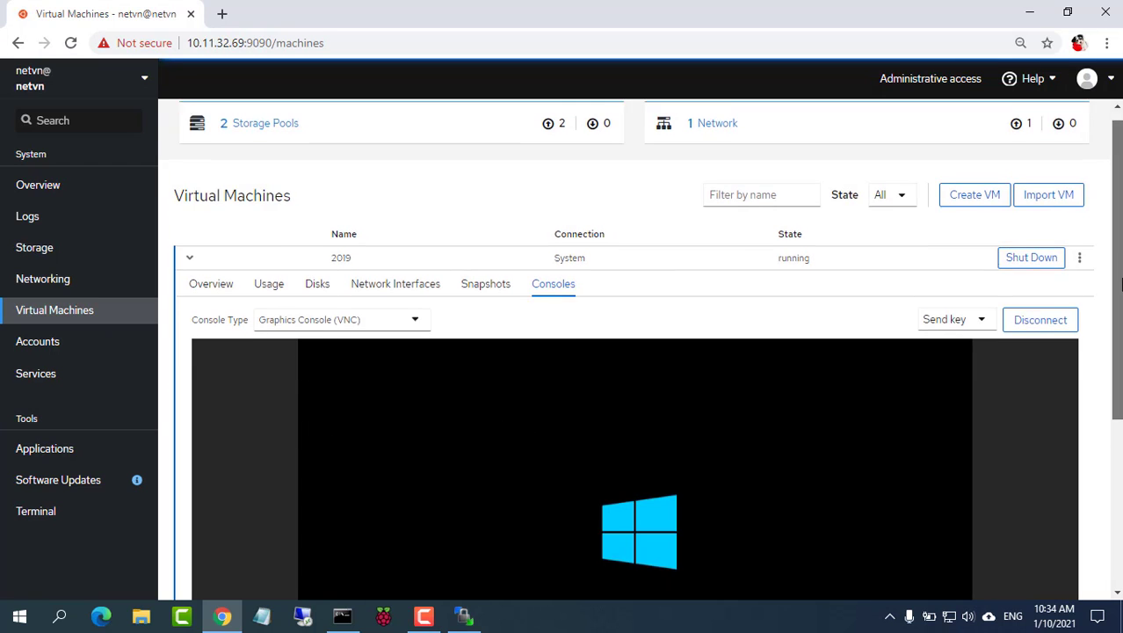
scroll(635, 351, down, 3)
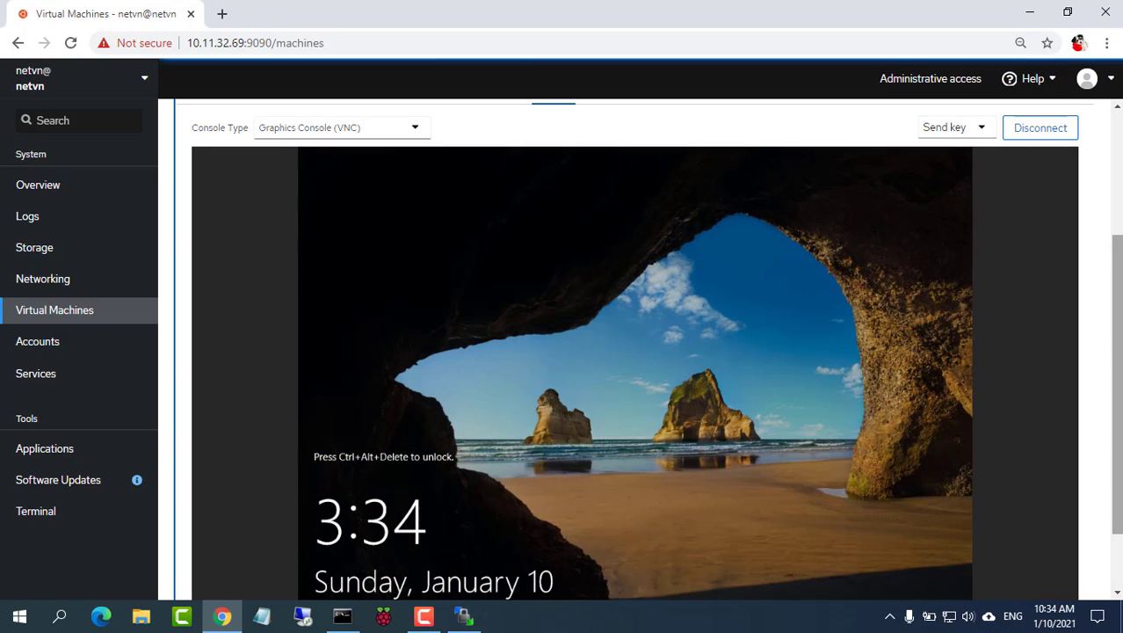
Step: Send Ctrl+Alt+Delete, sign in with the Administrator password, allow network discovery, and close Server Manager
click(957, 129)
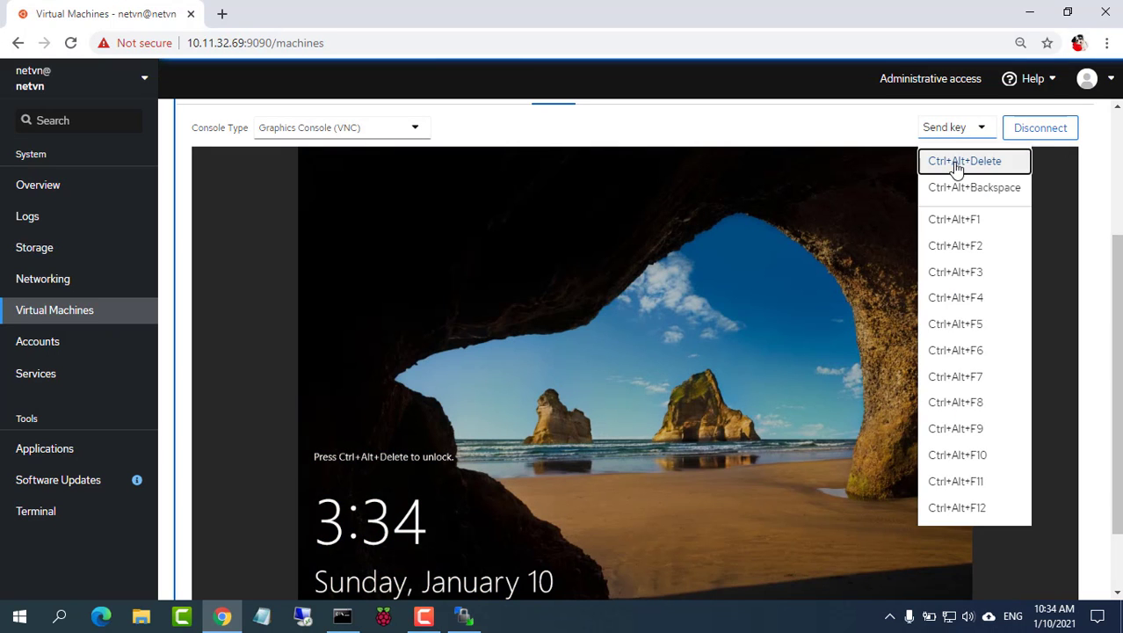
click(959, 162)
scroll(650, 441, down, 1)
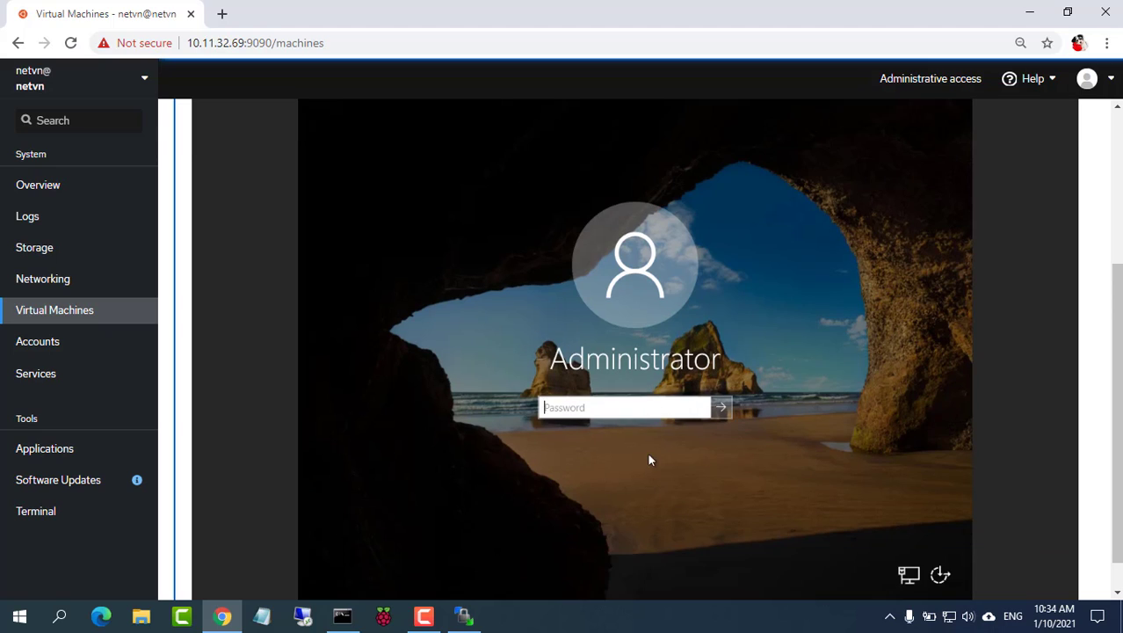
text(••)
key(BackSpace)
key(BackSpace)
text(••••••••••••)
key(Return)
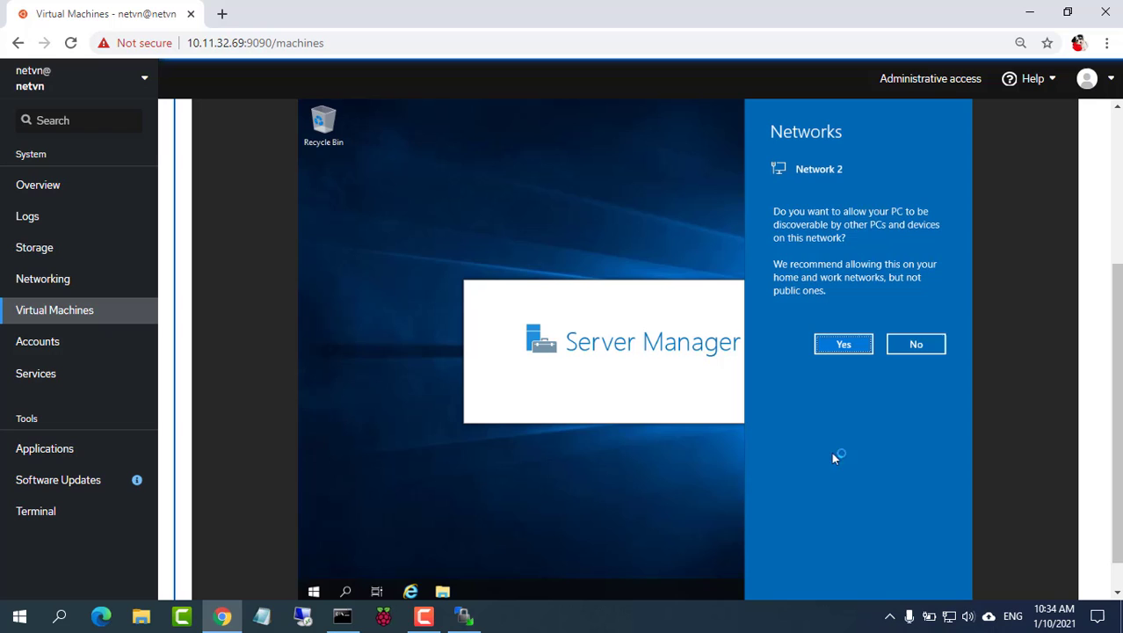
click(835, 343)
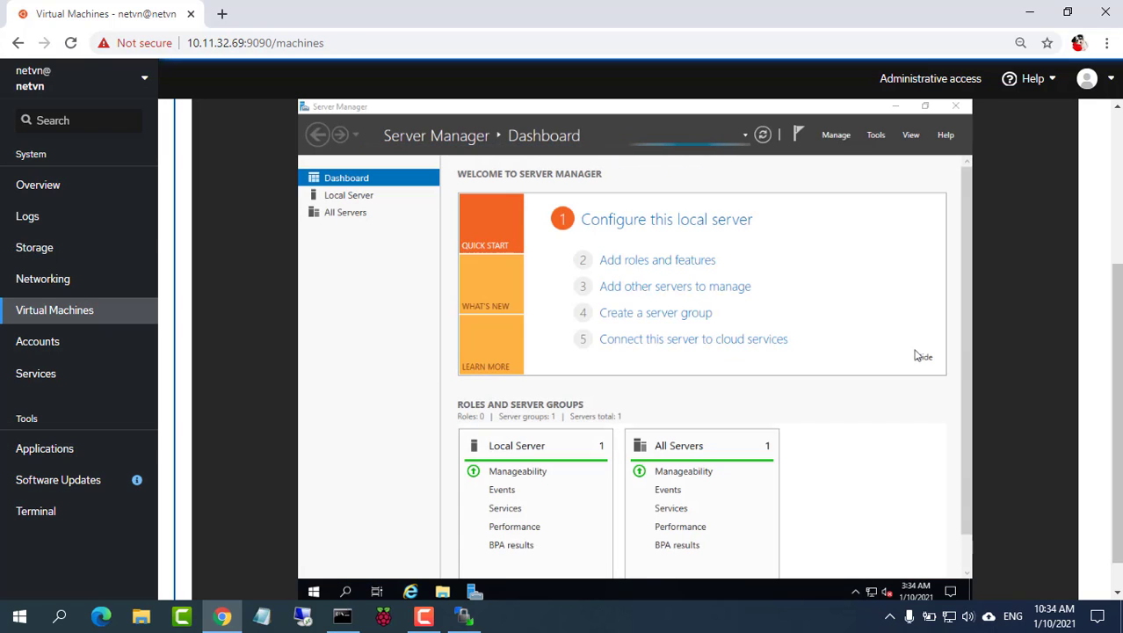
click(956, 106)
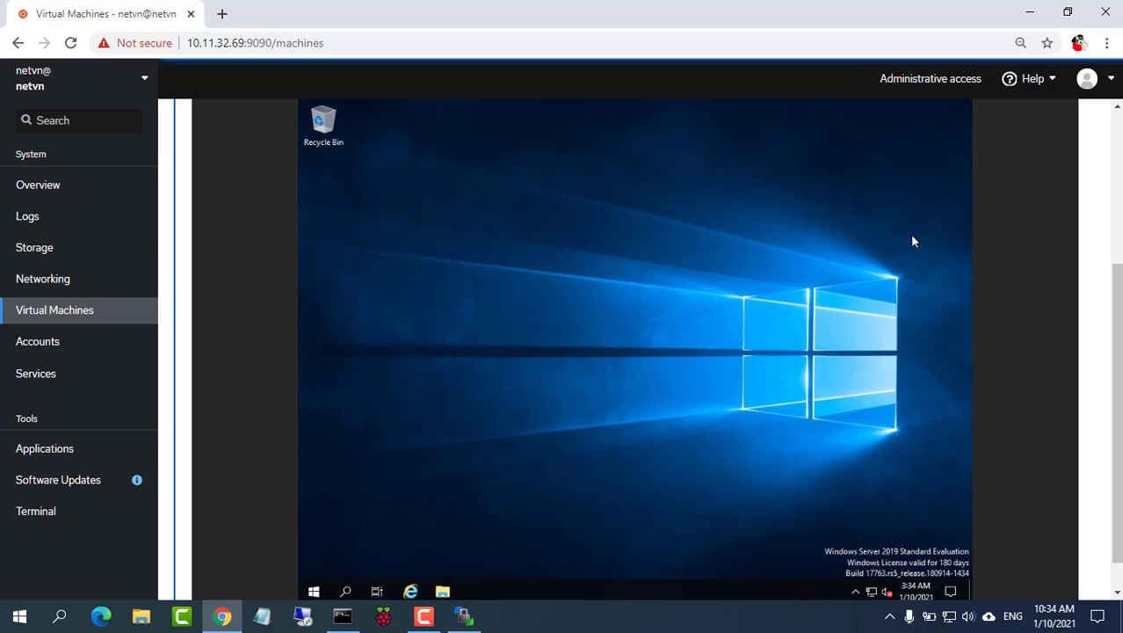
Step: Open the Ethernet adapter's status details and check the VM's IPv4 address
right_click(871, 591)
click(870, 569)
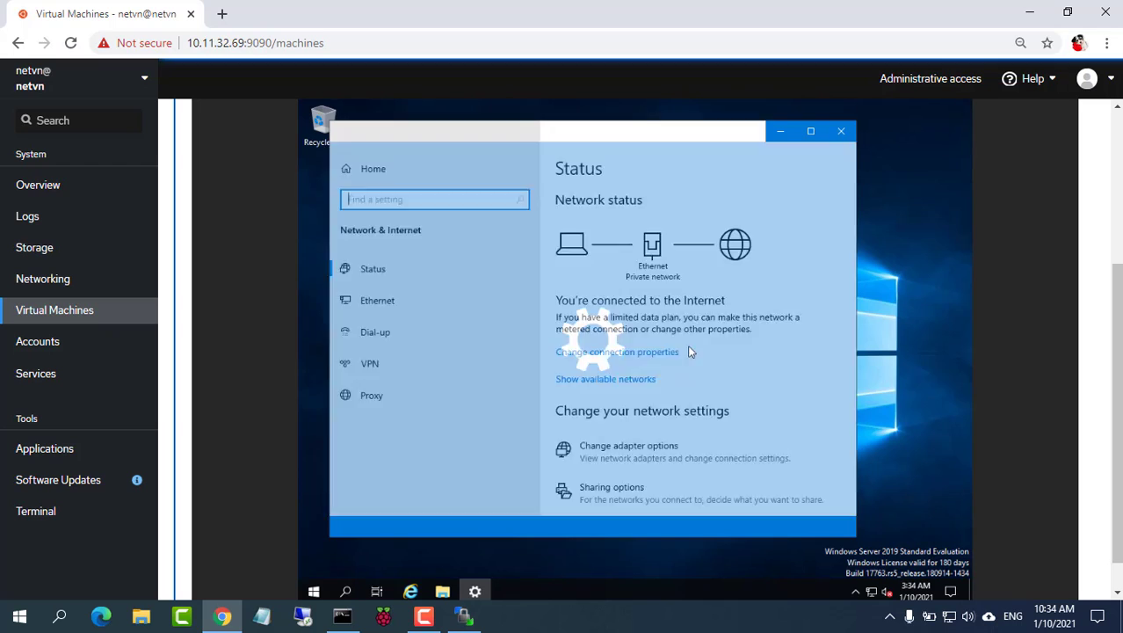
click(392, 302)
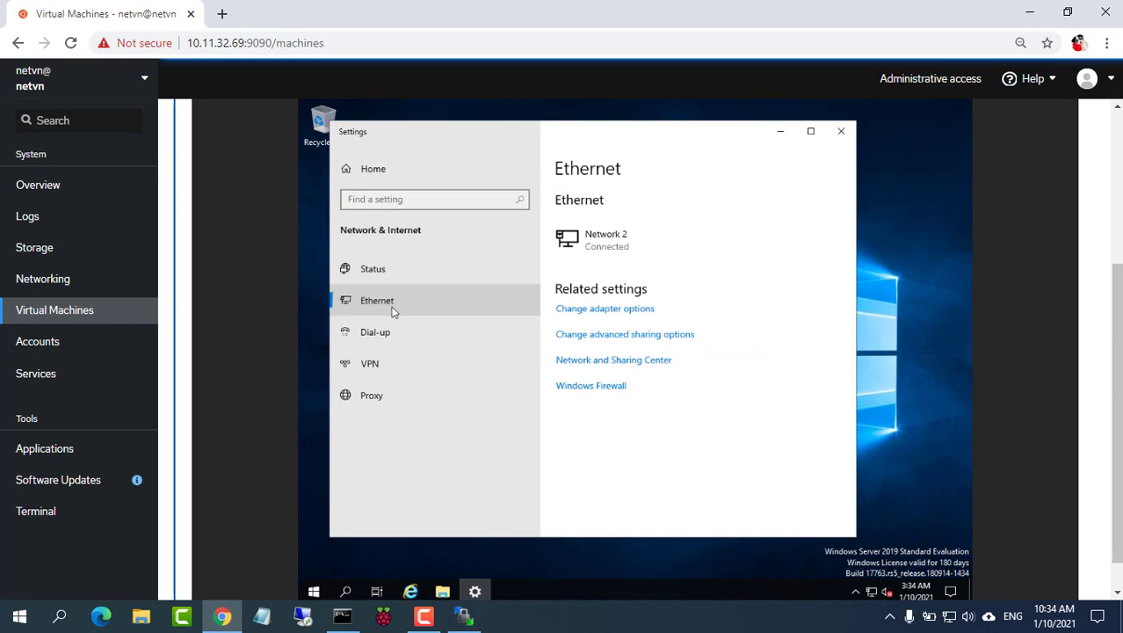
click(621, 309)
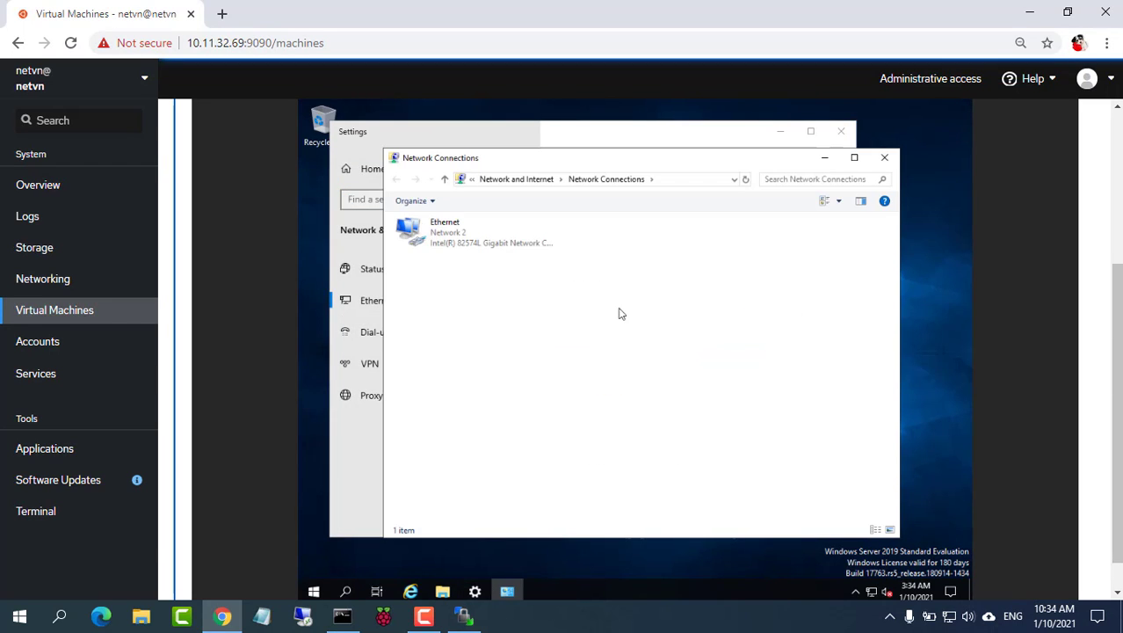
click(459, 246)
right_click(458, 241)
click(490, 263)
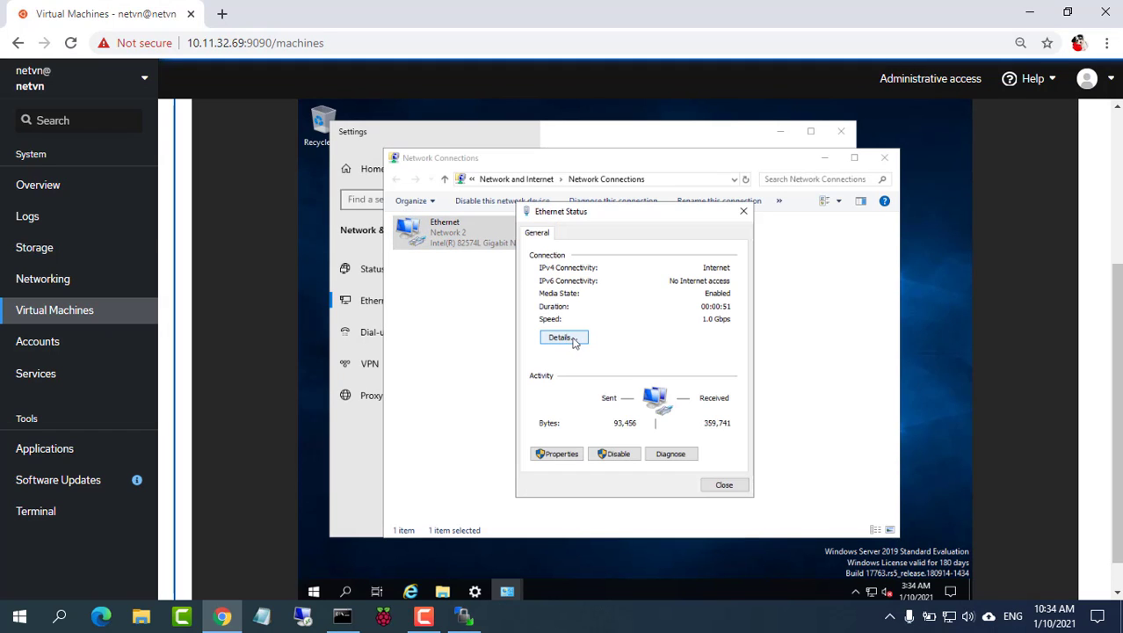
click(563, 338)
click(657, 328)
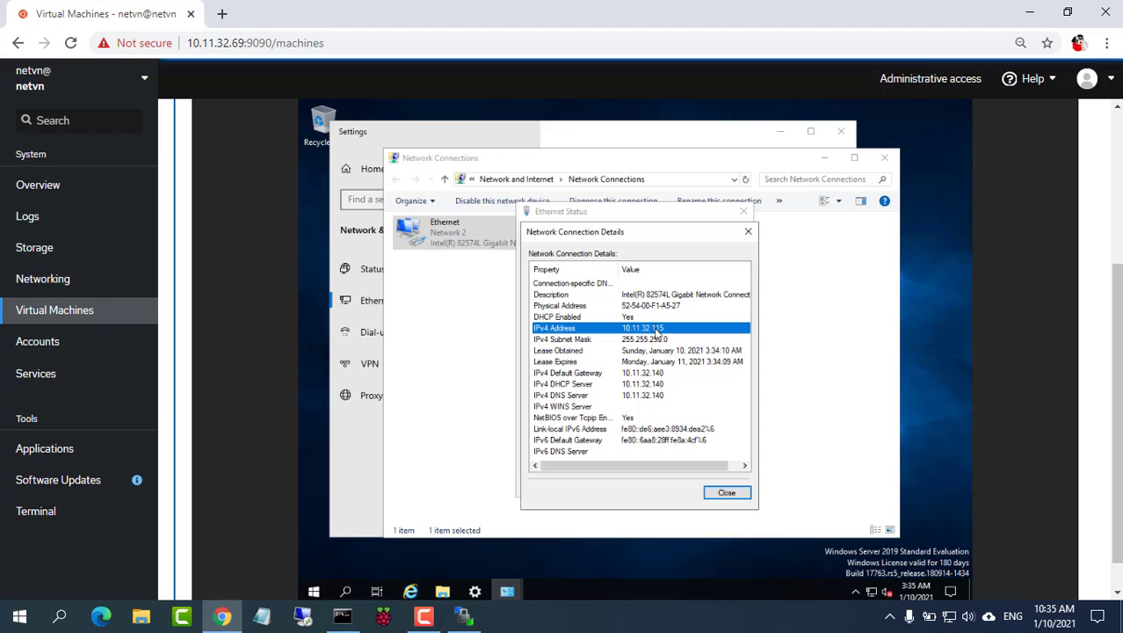
Step: Close the connection details, Ethernet status, Network Connections and Settings windows
click(734, 493)
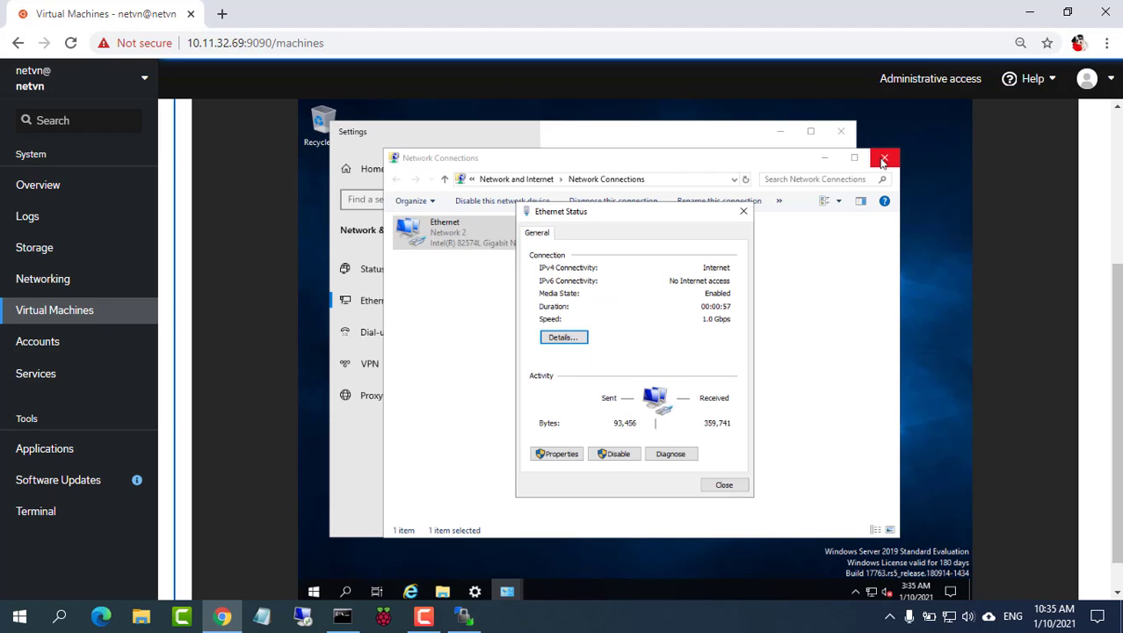
click(743, 211)
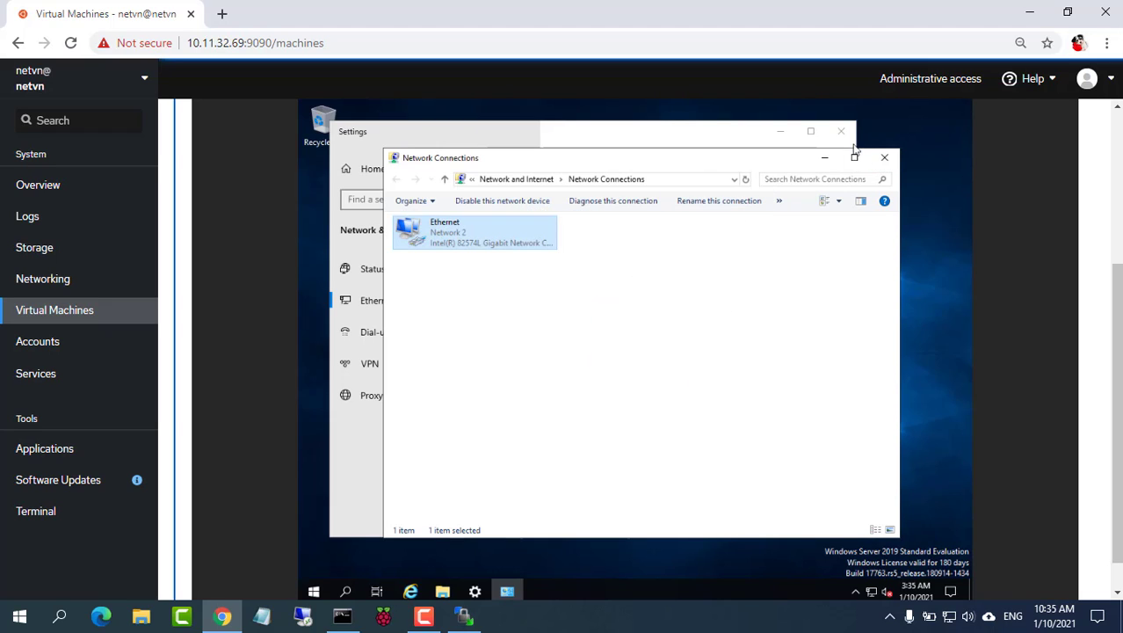
click(883, 157)
click(841, 131)
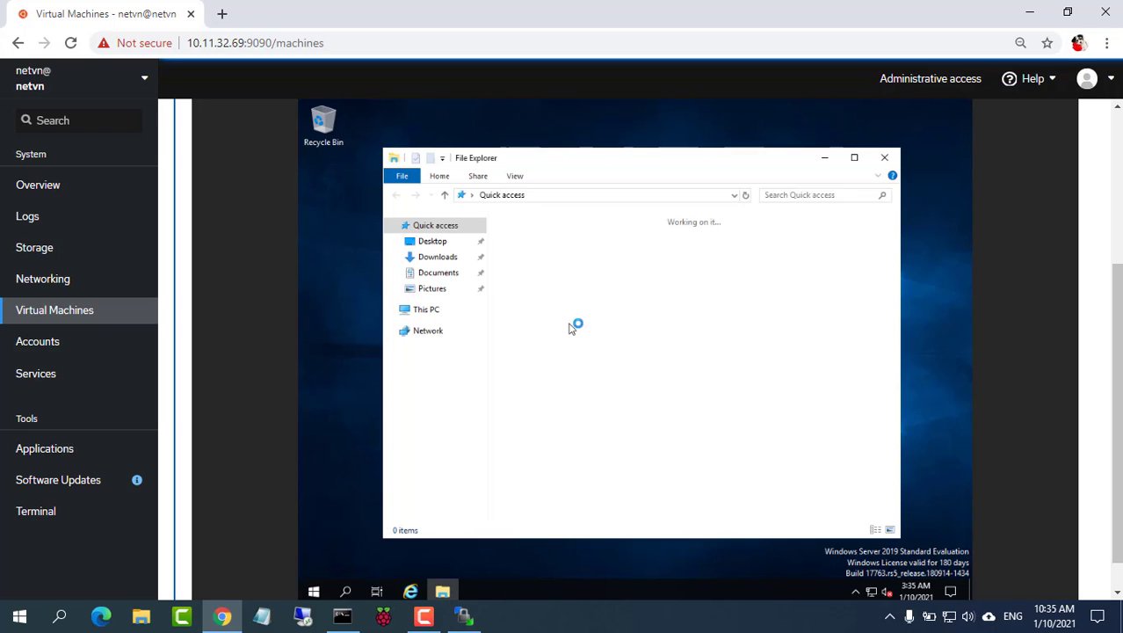
Step: Enable Allow remote connections in This PC's system properties Remote settings and confirm with OK
click(853, 155)
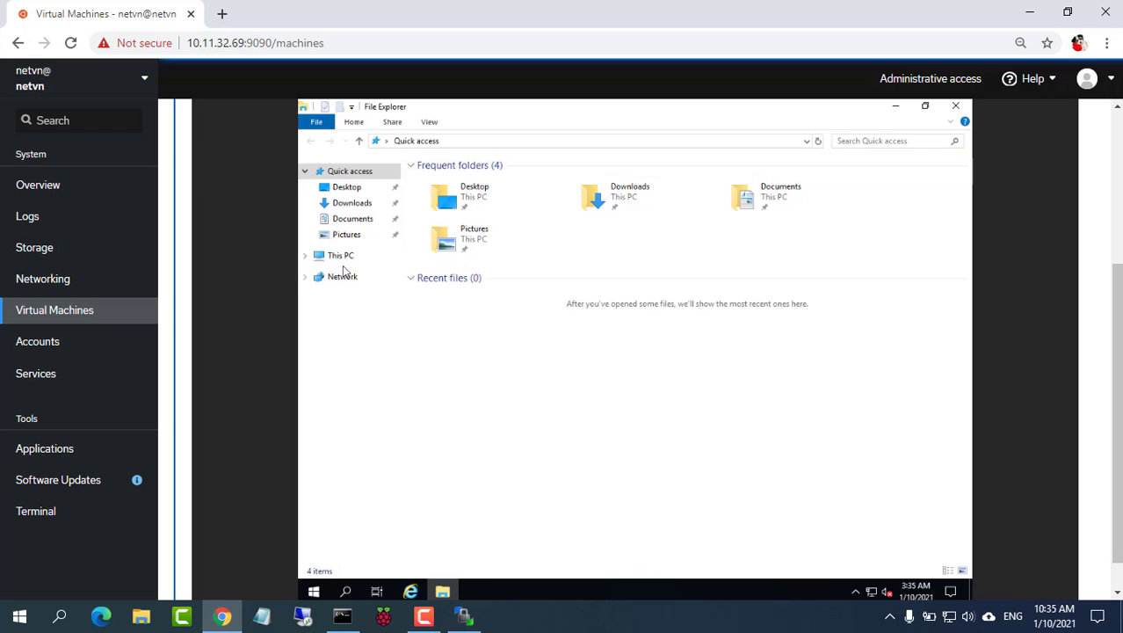
click(343, 260)
right_click(341, 261)
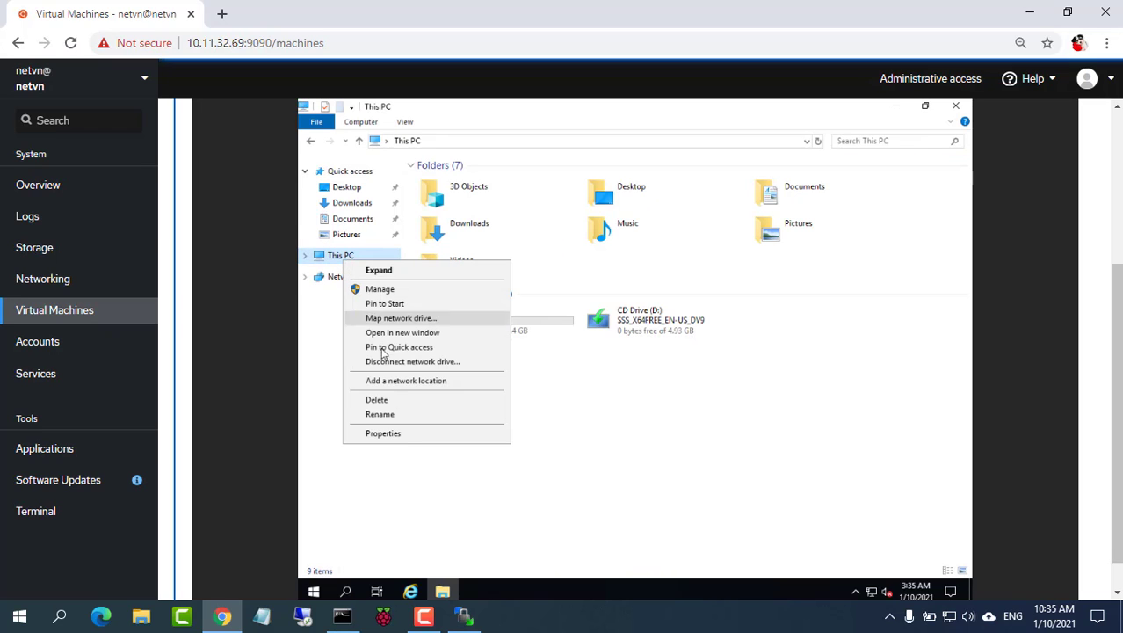
click(402, 434)
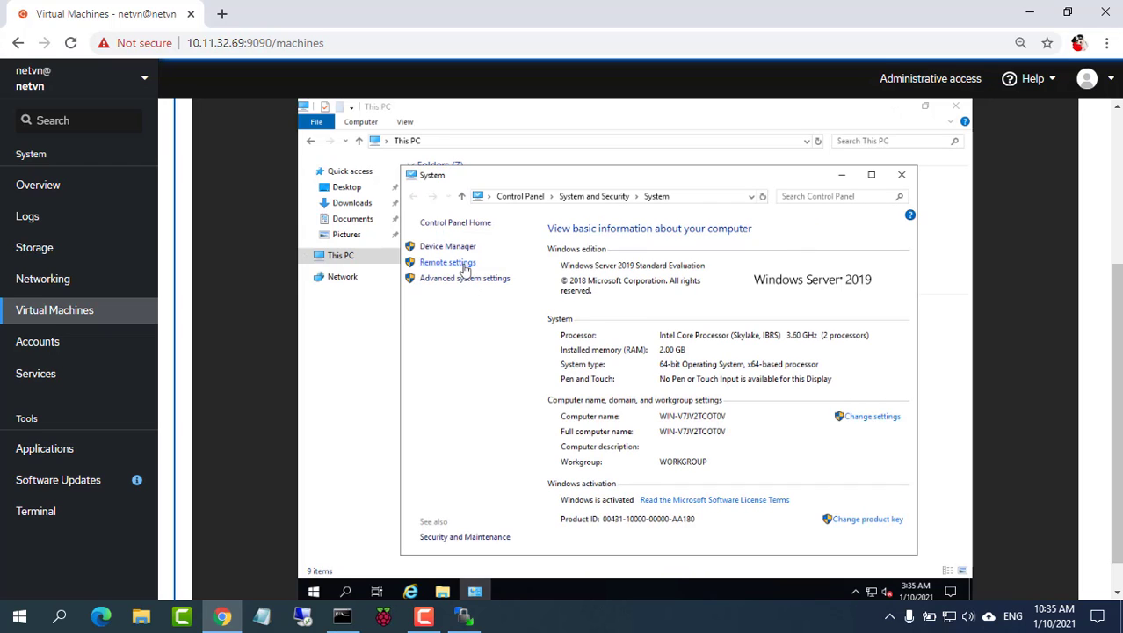
click(448, 262)
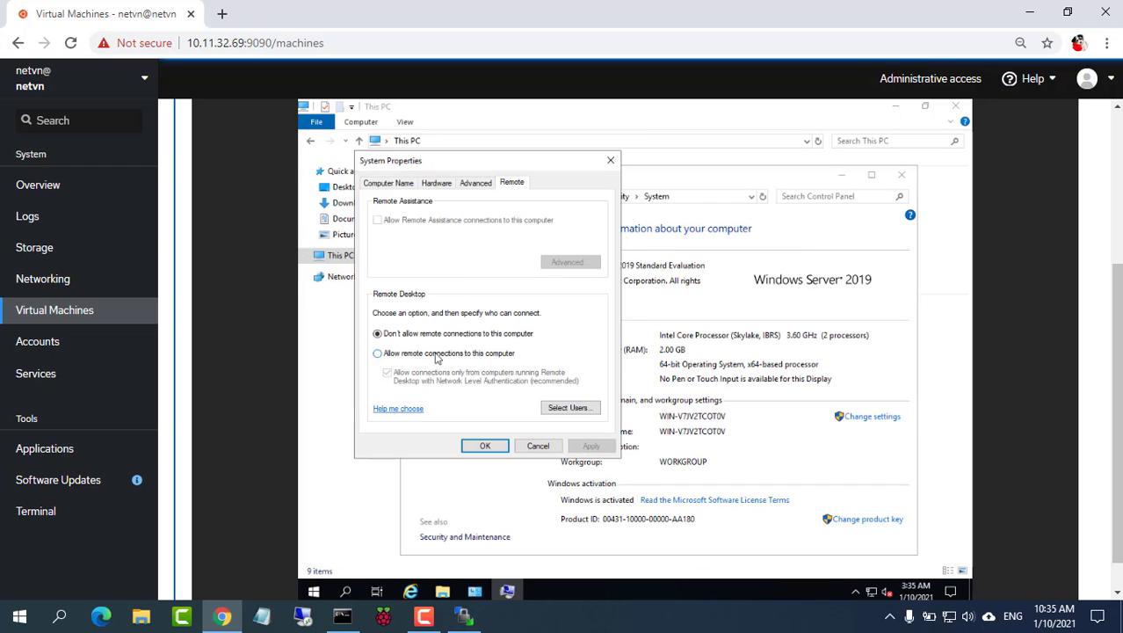
click(435, 358)
click(489, 312)
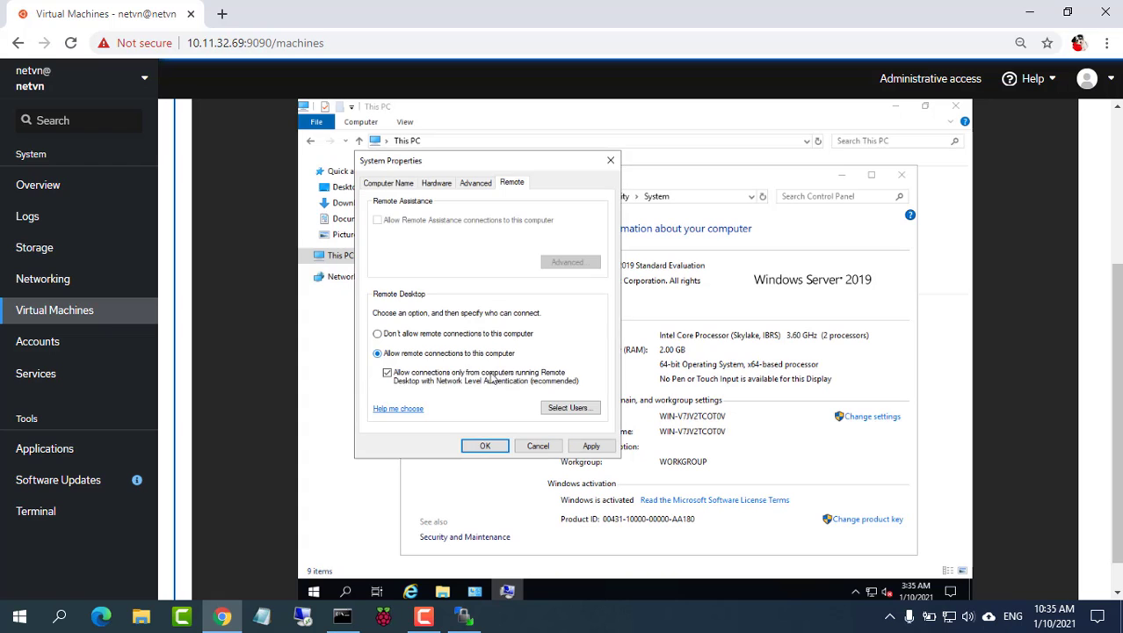
click(485, 446)
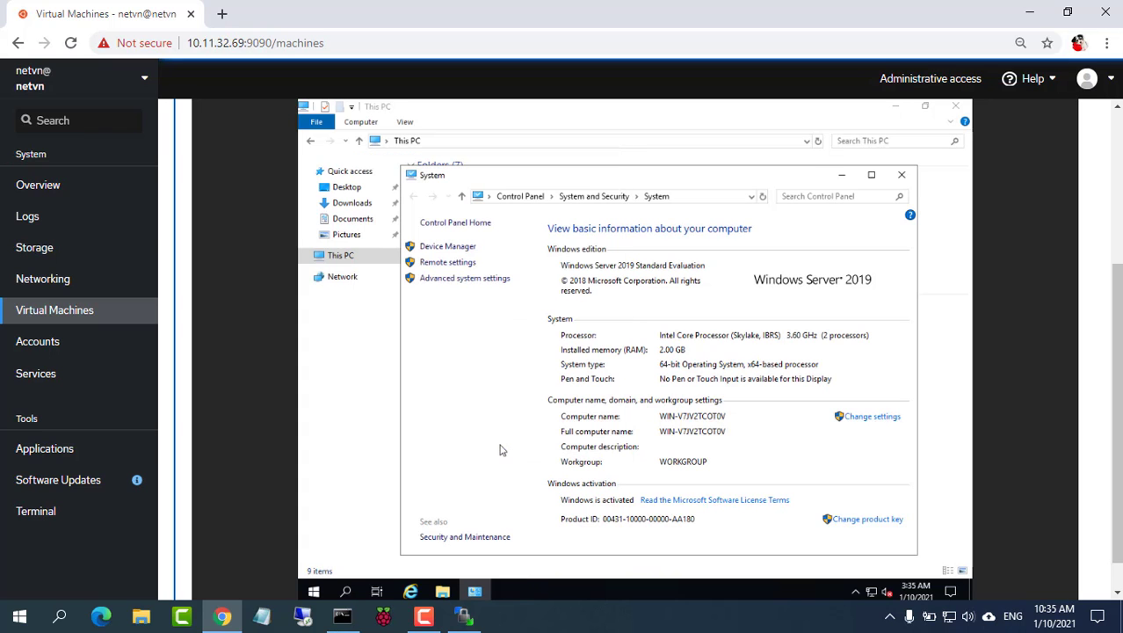
Step: Close the System and This PC windows and minimize the browser
click(900, 175)
click(956, 106)
click(1029, 13)
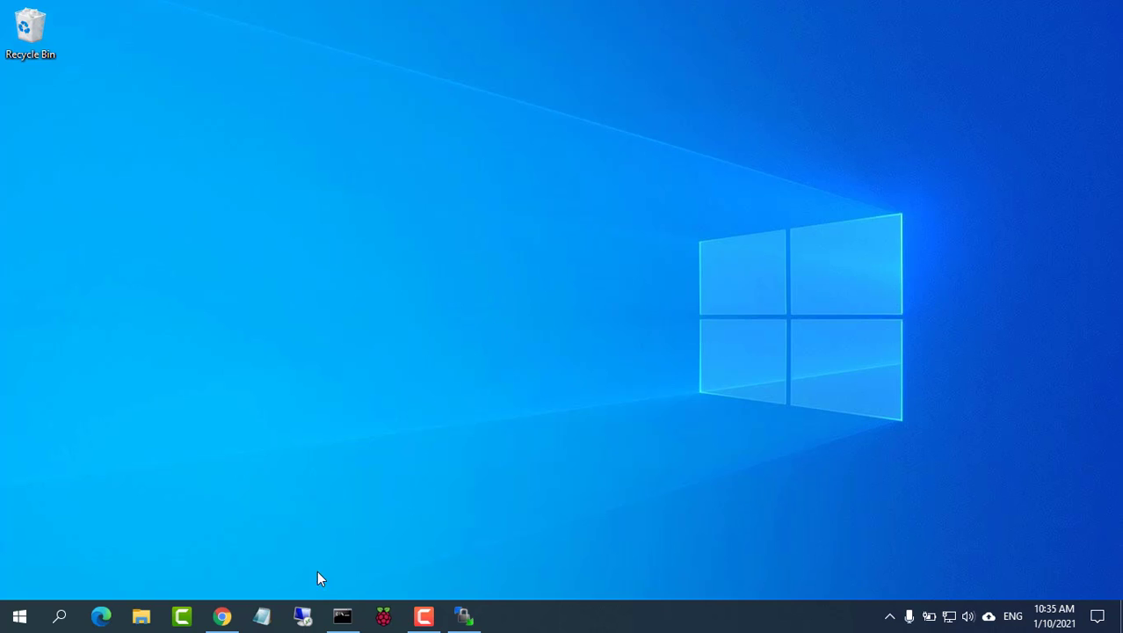
Step: In Remote Desktop Connection, set the computer to 10.11.32.115 and connect
click(302, 615)
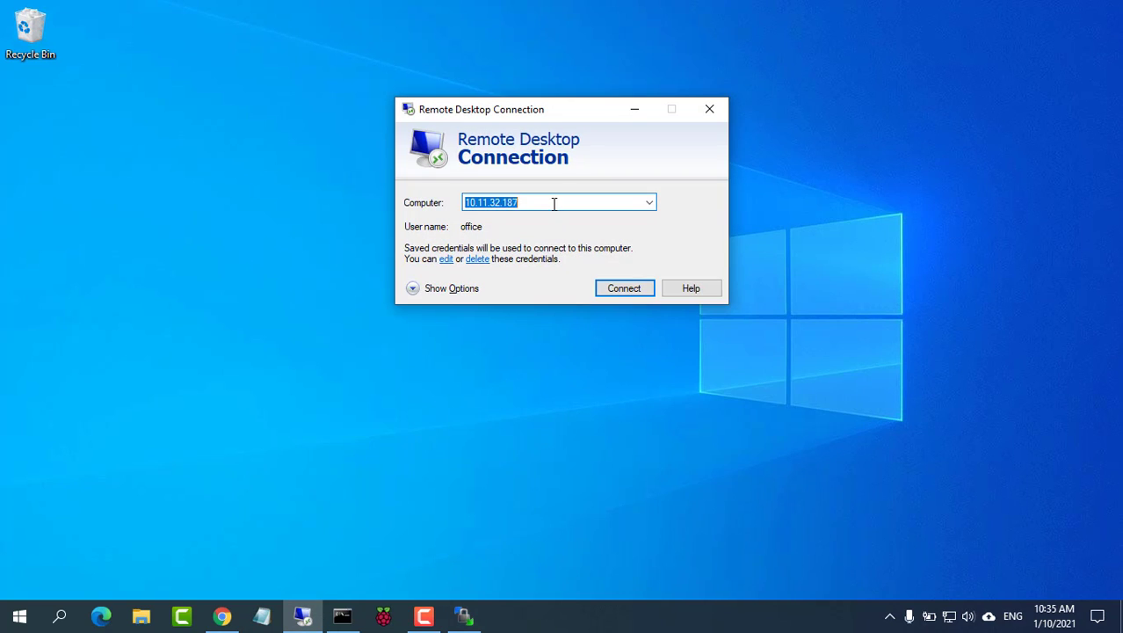
click(554, 203)
key(BackSpace)
key(BackSpace)
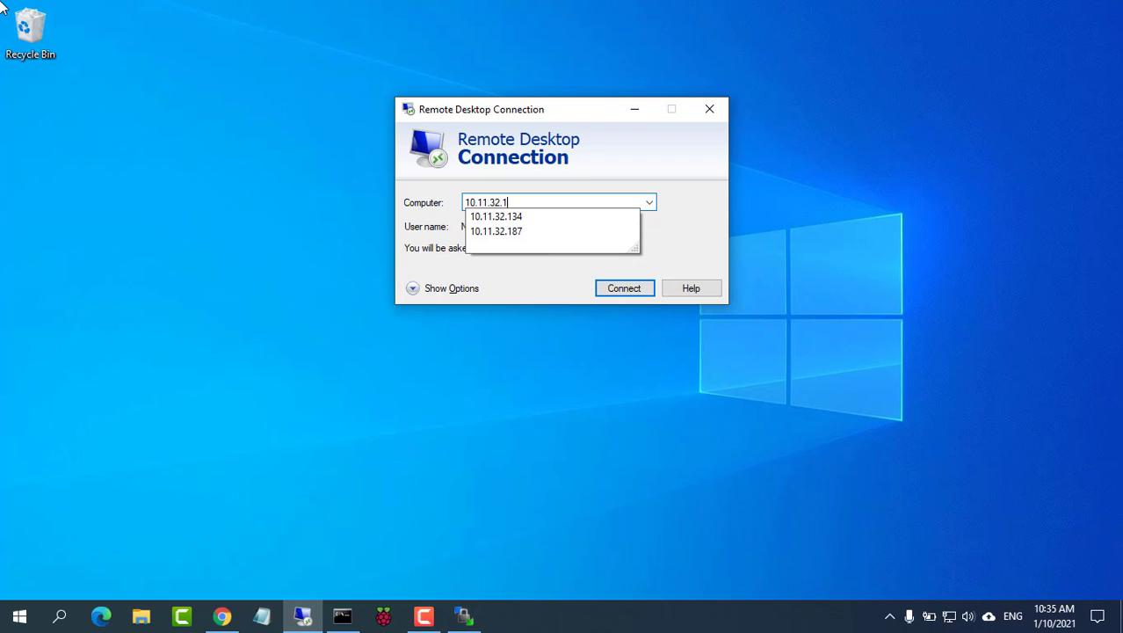
text(15)
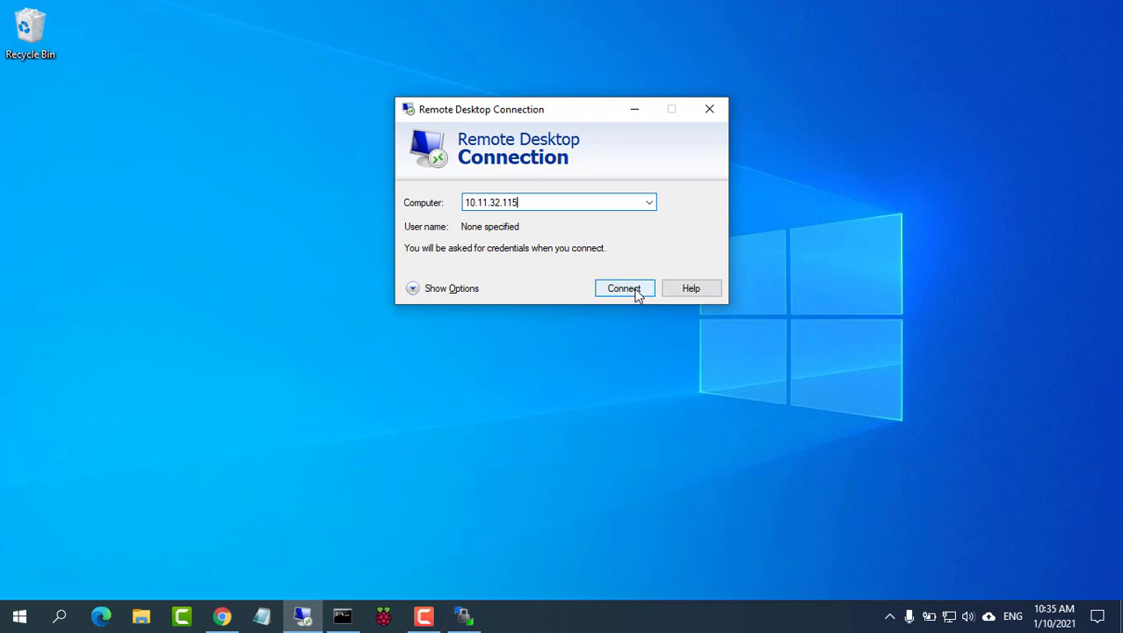
click(637, 291)
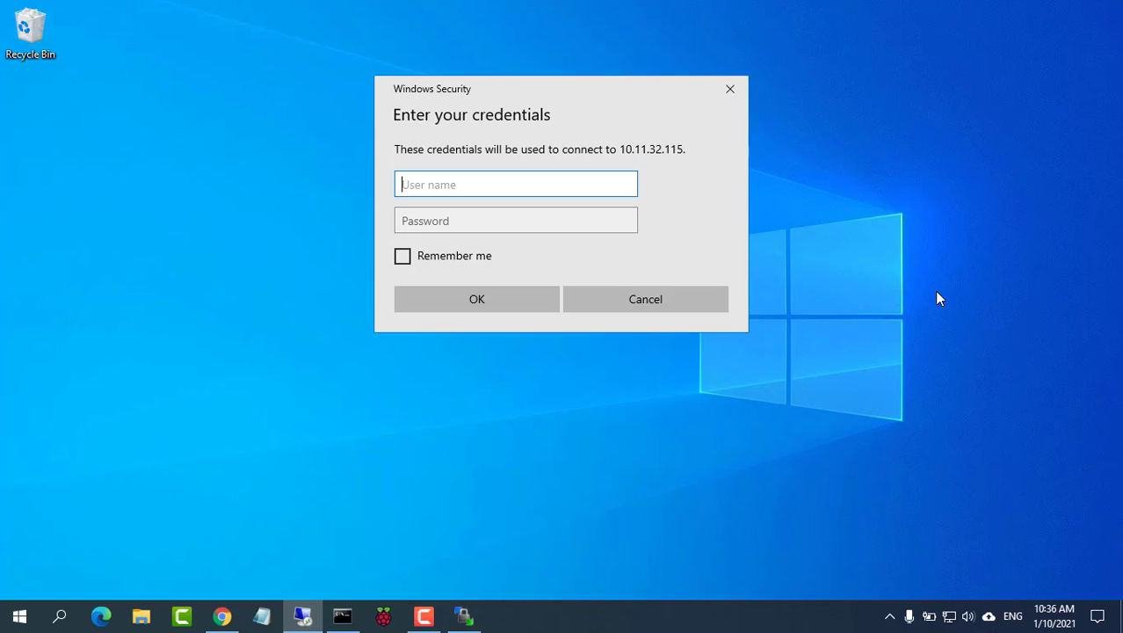
Step: Sign in with the administrator credentials and accept the certificate warning
text(Administrator)
key(Tab)
text(P••••)
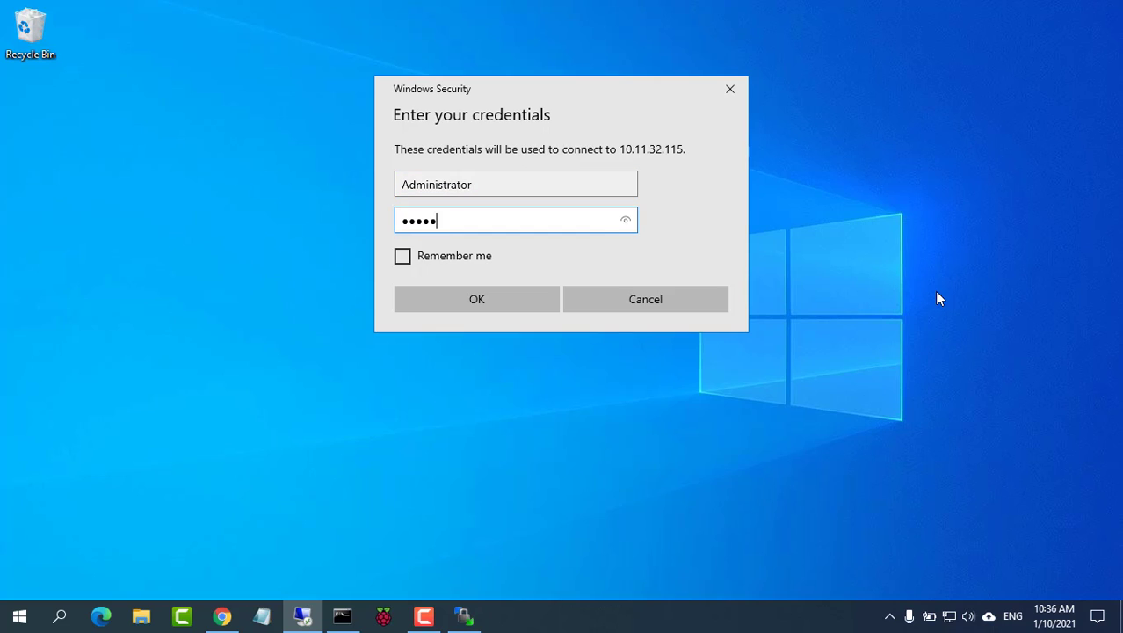
text(•••••••)
key(Return)
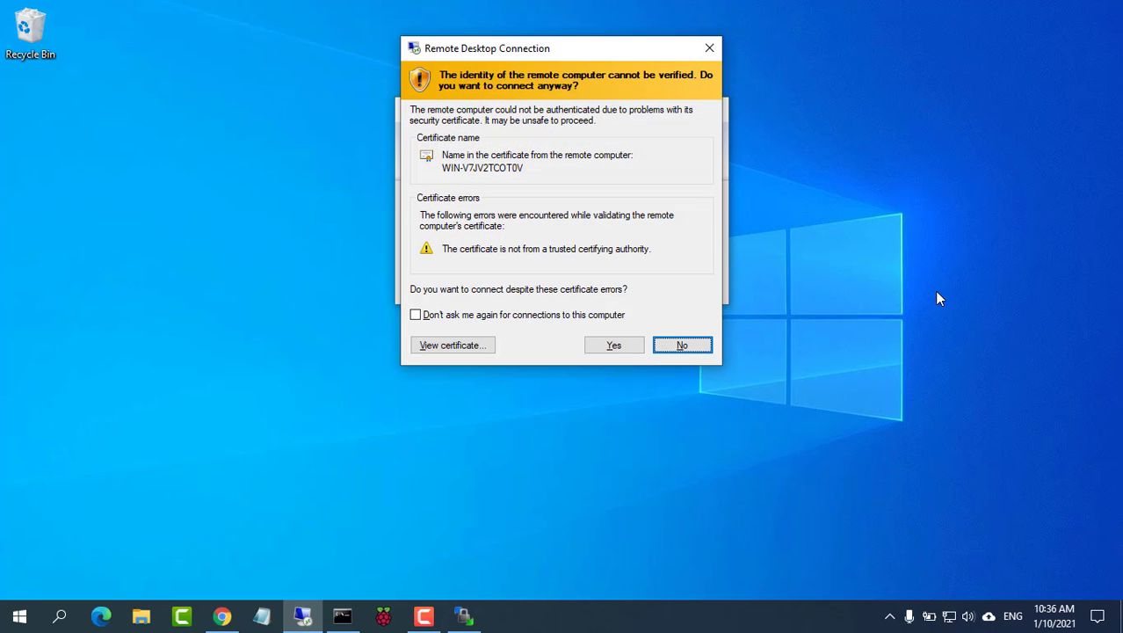
click(614, 344)
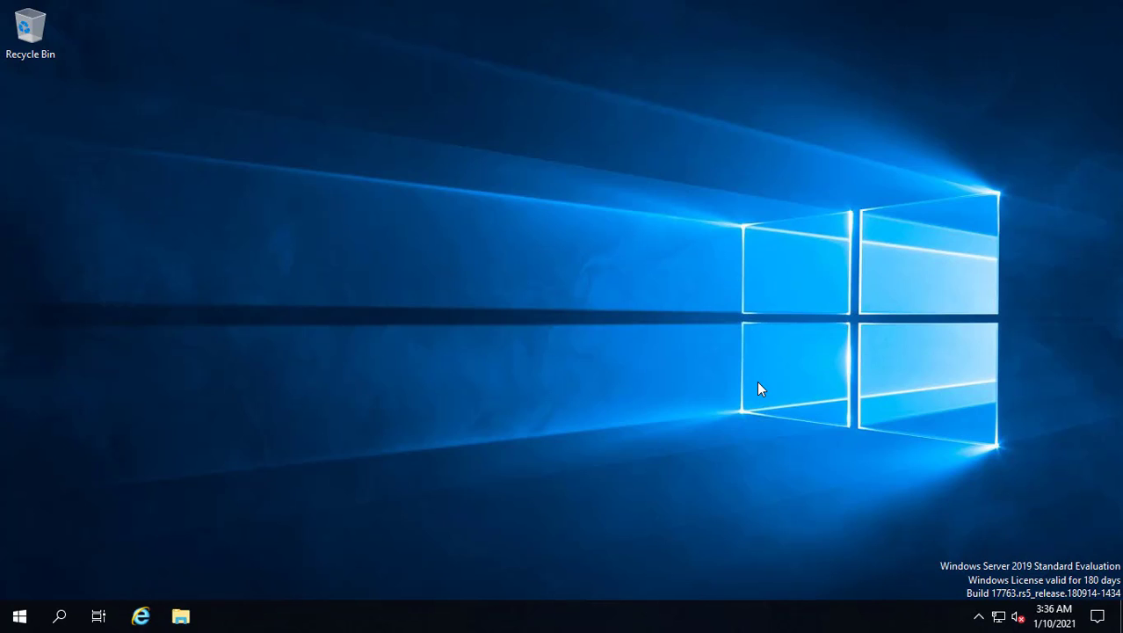
Step: Minimize the remote session and bring the Cockpit browser window back
mouse_move(646, 14)
click(727, 12)
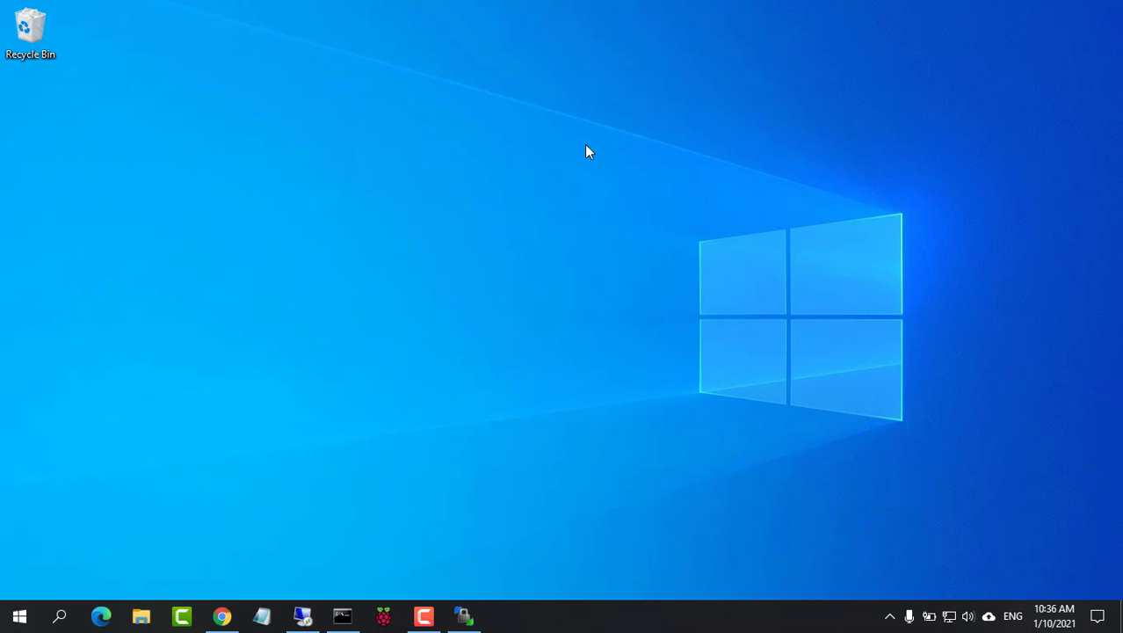
click(221, 615)
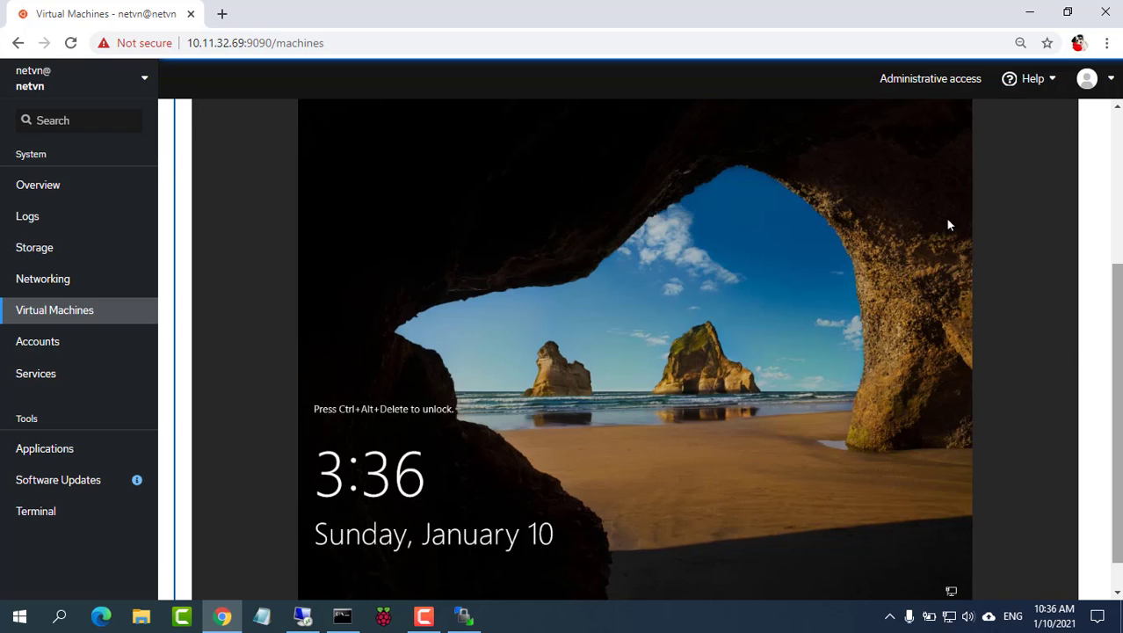
scroll(947, 220, up, 3)
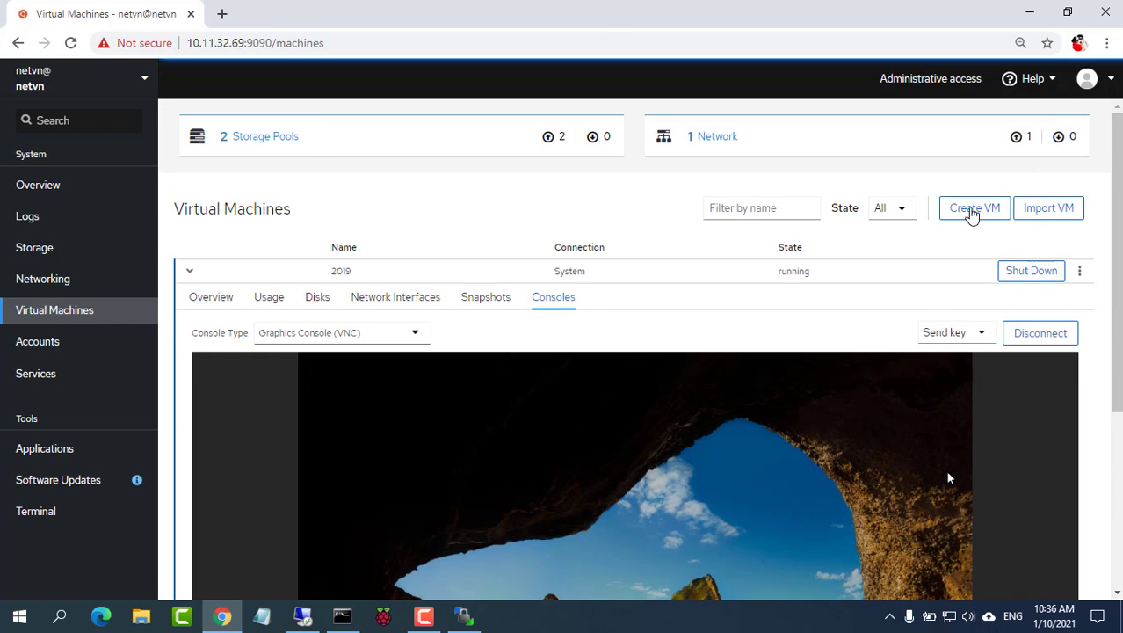
Step: Start a new VM with CentOS 8 as the operating system and name it CentOS
click(972, 211)
click(644, 190)
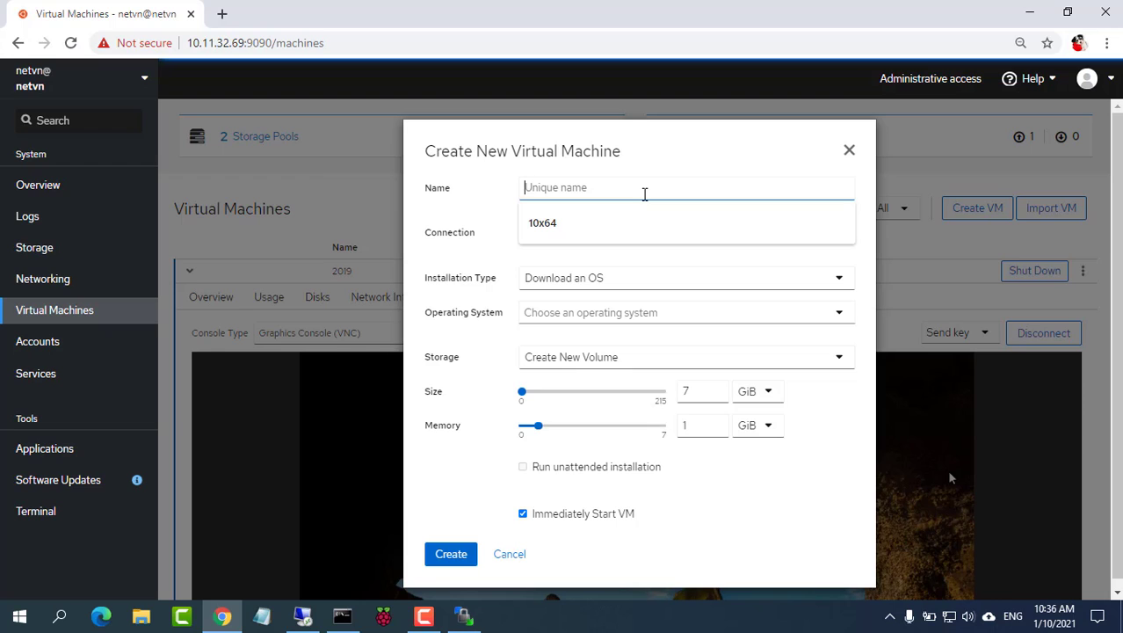
click(726, 314)
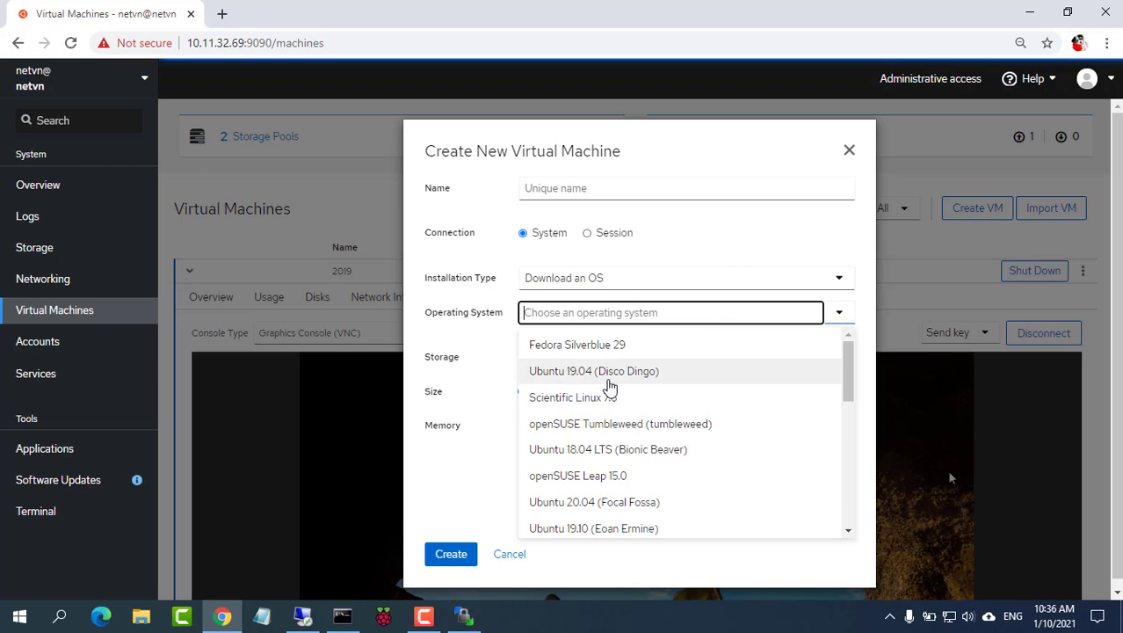
drag(847, 369, 850, 492)
click(581, 395)
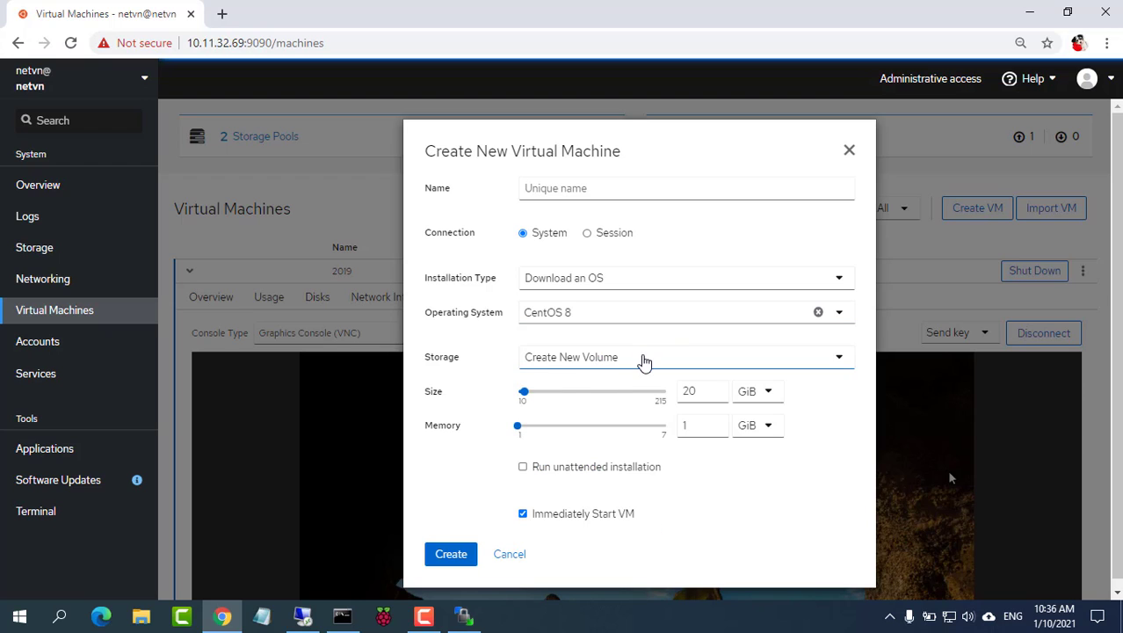
click(629, 186)
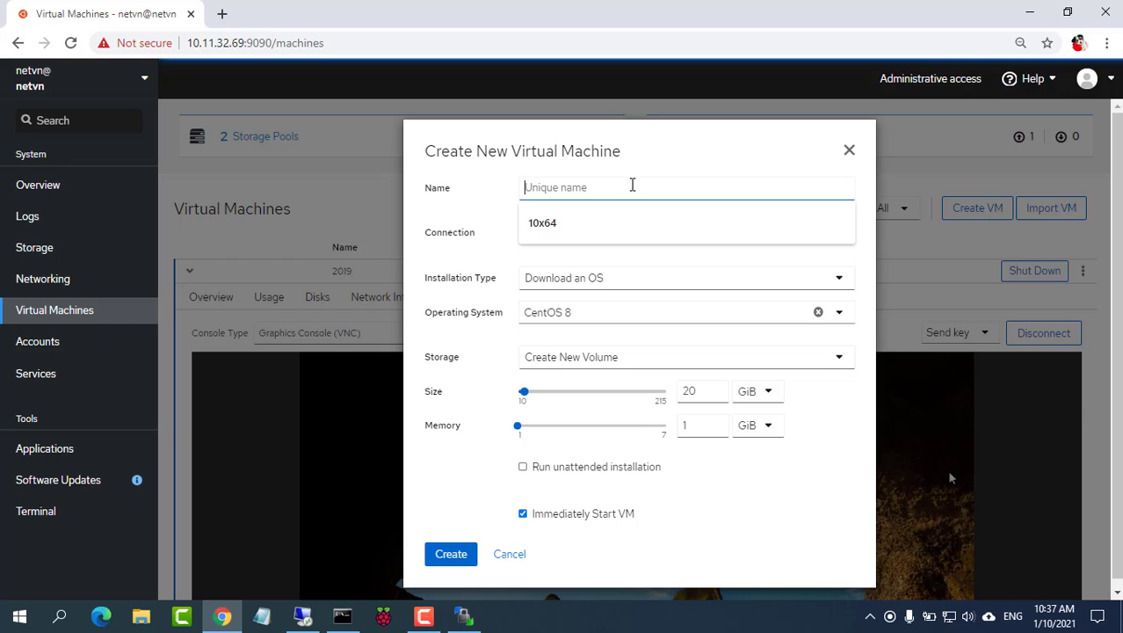
text(Cen)
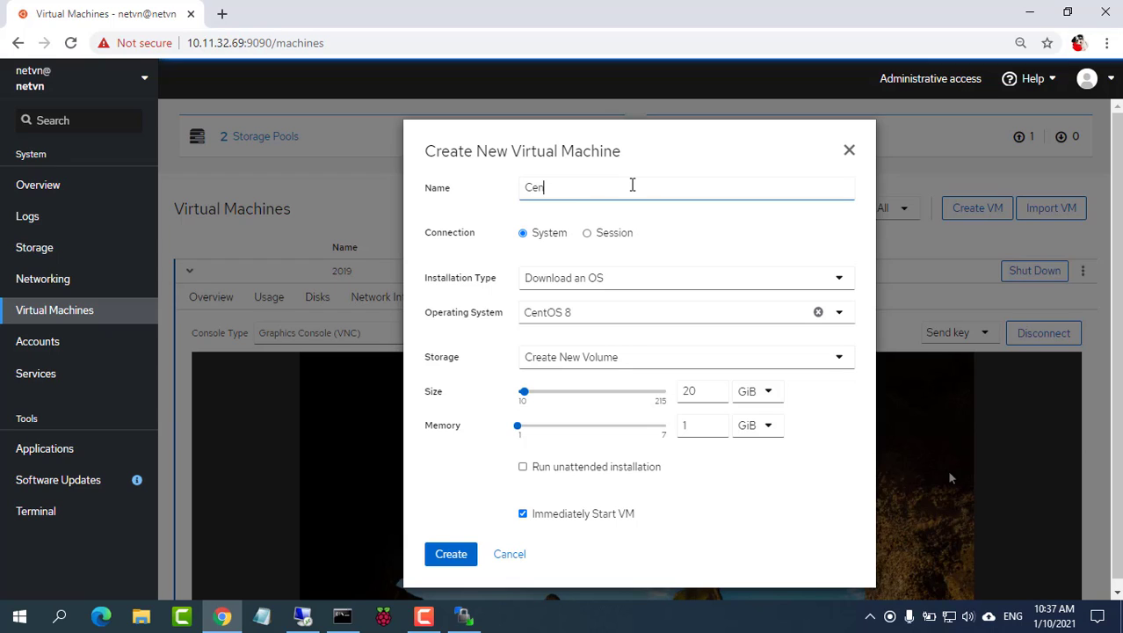
text(tOS)
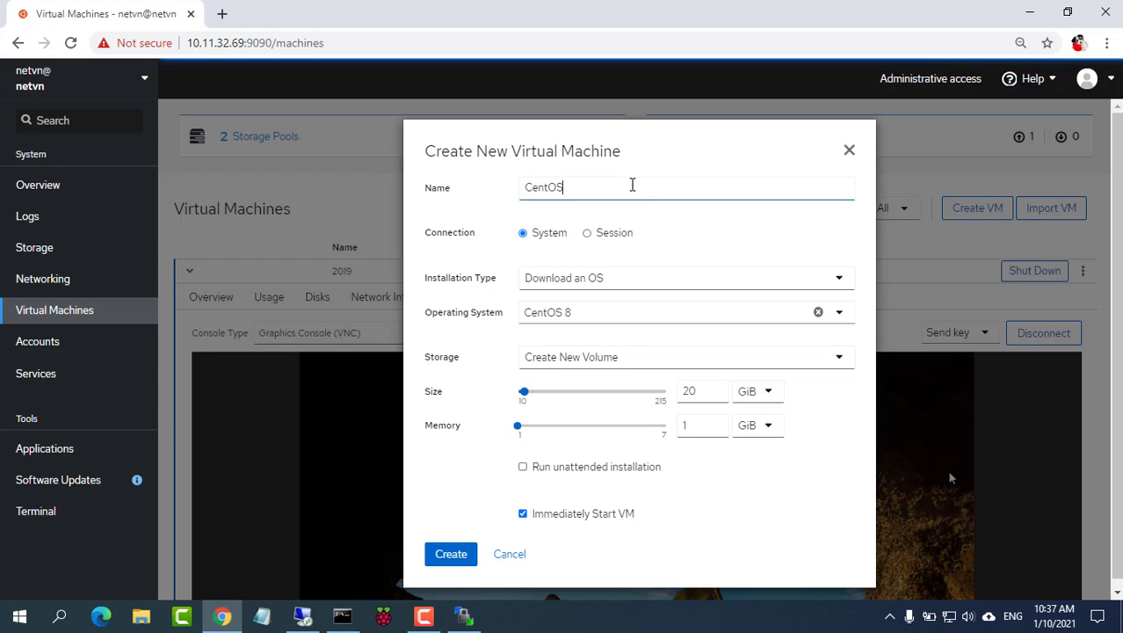